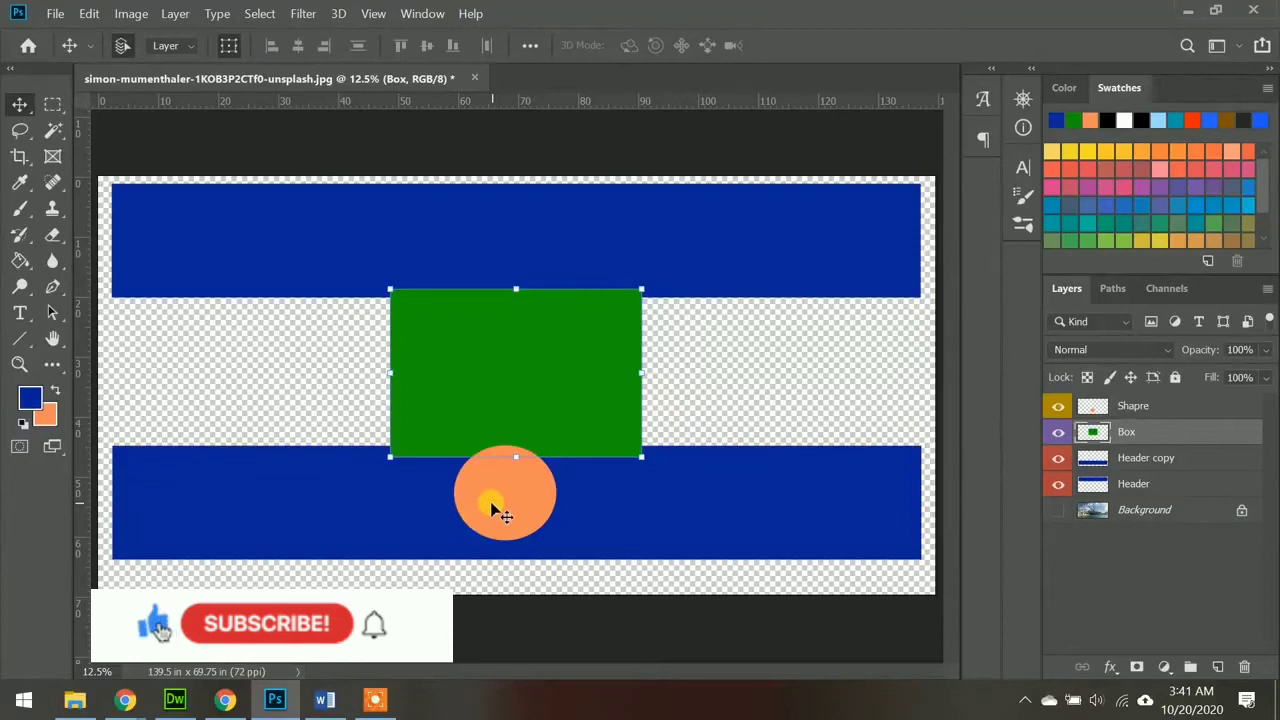
# - Move the green box up over the upper blue bar and the orange circle toward the lower blue bar's left end
pyautogui.click(497, 504)
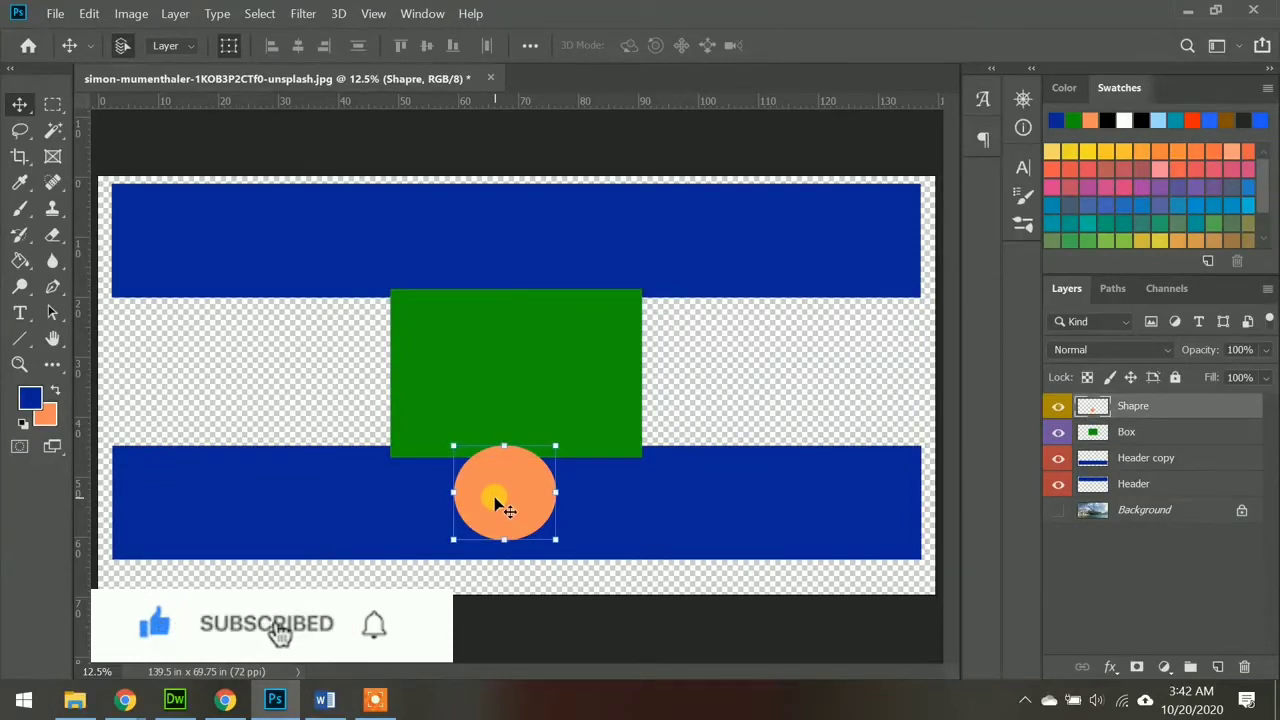
pyautogui.moveTo(512, 396); pyautogui.dragTo(507, 330)
pyautogui.moveTo(495, 489); pyautogui.dragTo(278, 502)
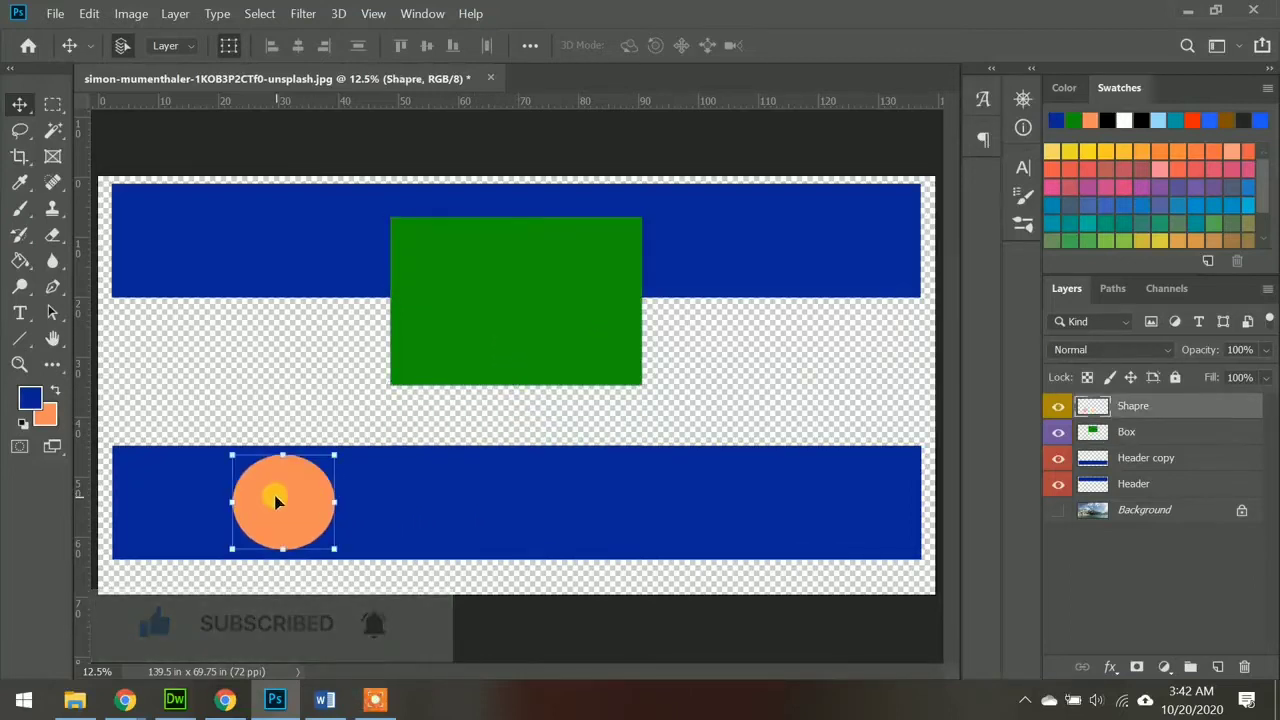
# - Delete the Header copy layer and spread the shapes apart, with the green box at lower right and the circle at lower left
pyautogui.click(1096, 458)
pyautogui.press('Delete')
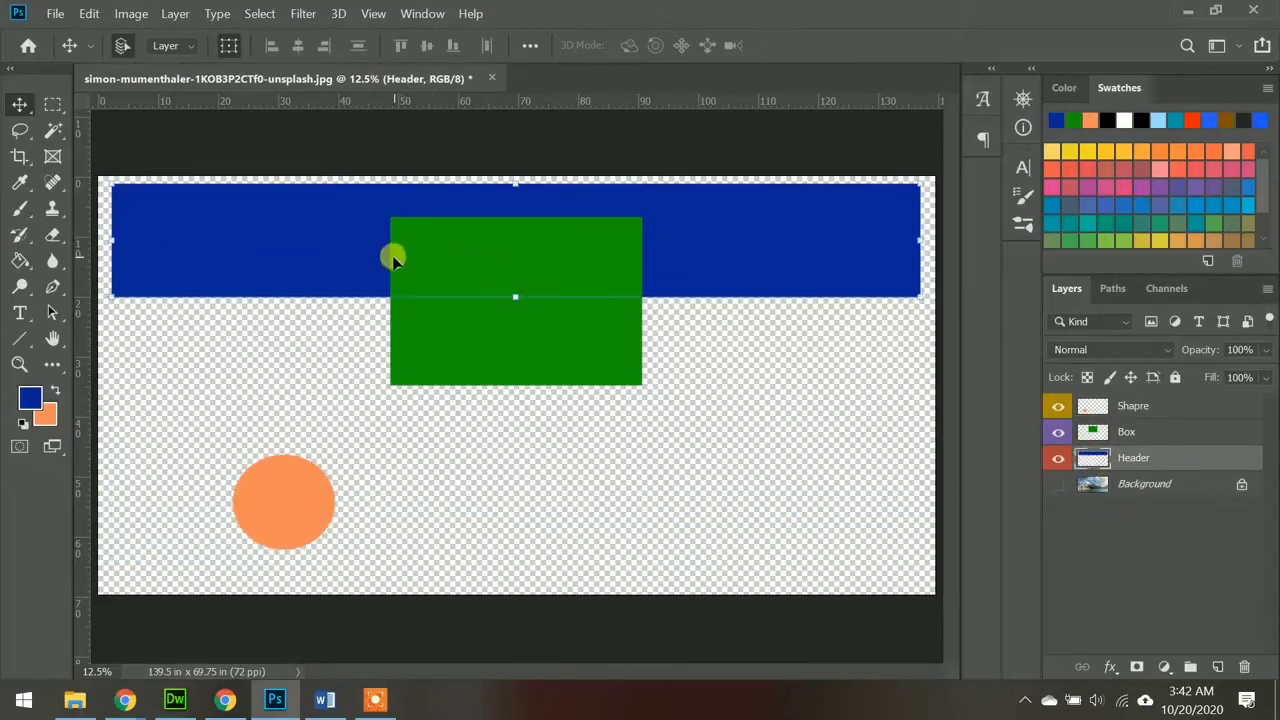
pyautogui.moveTo(466, 334); pyautogui.dragTo(703, 478)
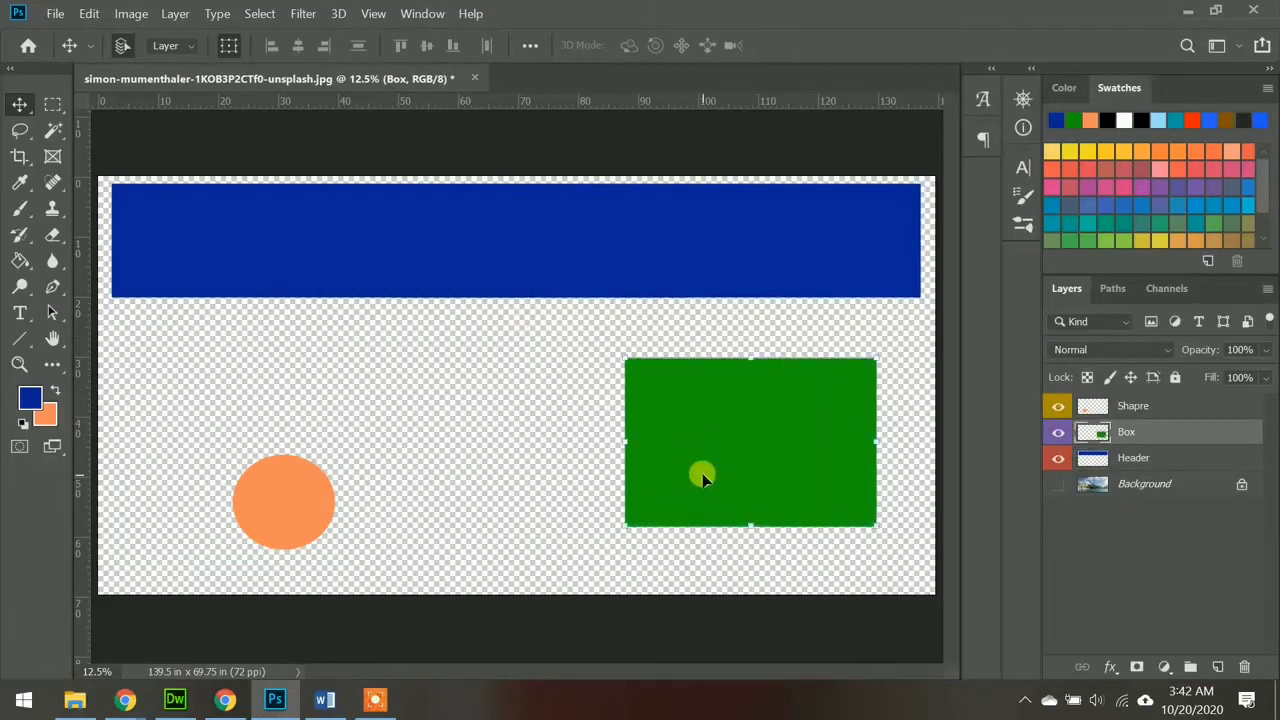
pyautogui.moveTo(262, 512); pyautogui.dragTo(253, 514)
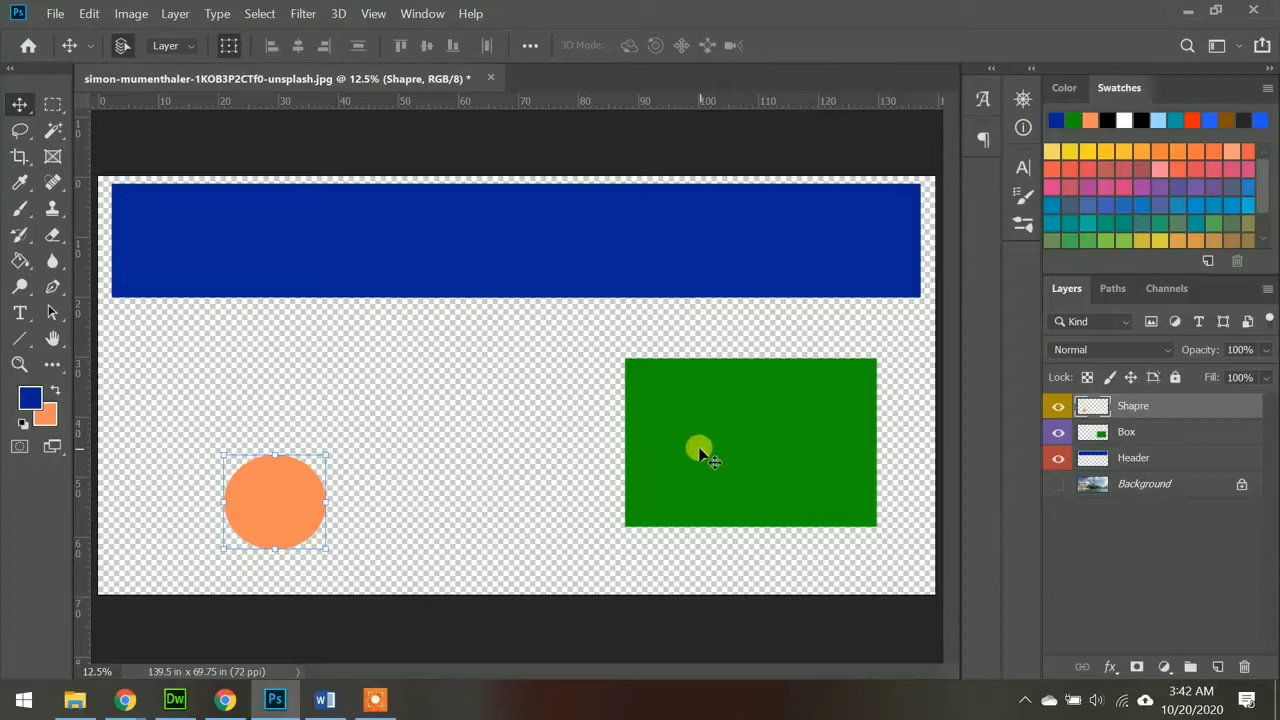
pyautogui.moveTo(700, 449); pyautogui.dragTo(656, 447)
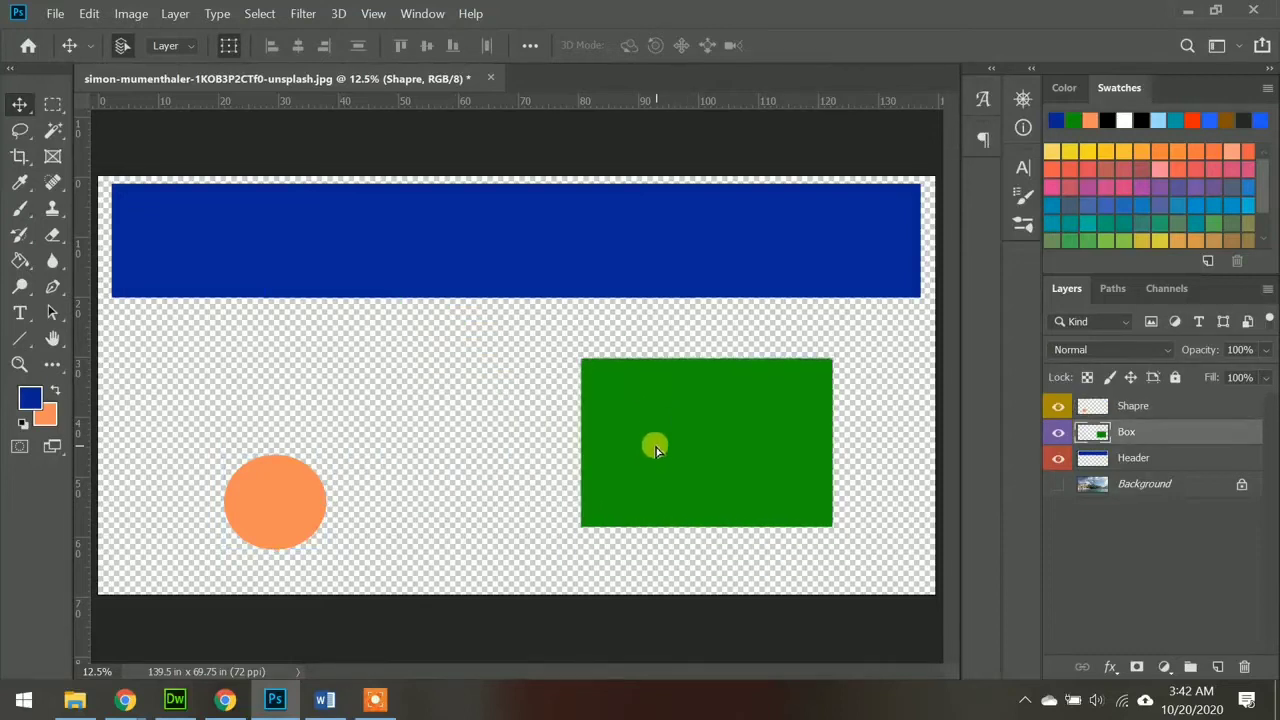
# - Select the Shapre and Box layers together, try aligning their left edges, and undo that alignment
pyautogui.keyDown('shift'); pyautogui.click(296, 510); pyautogui.keyUp('shift')
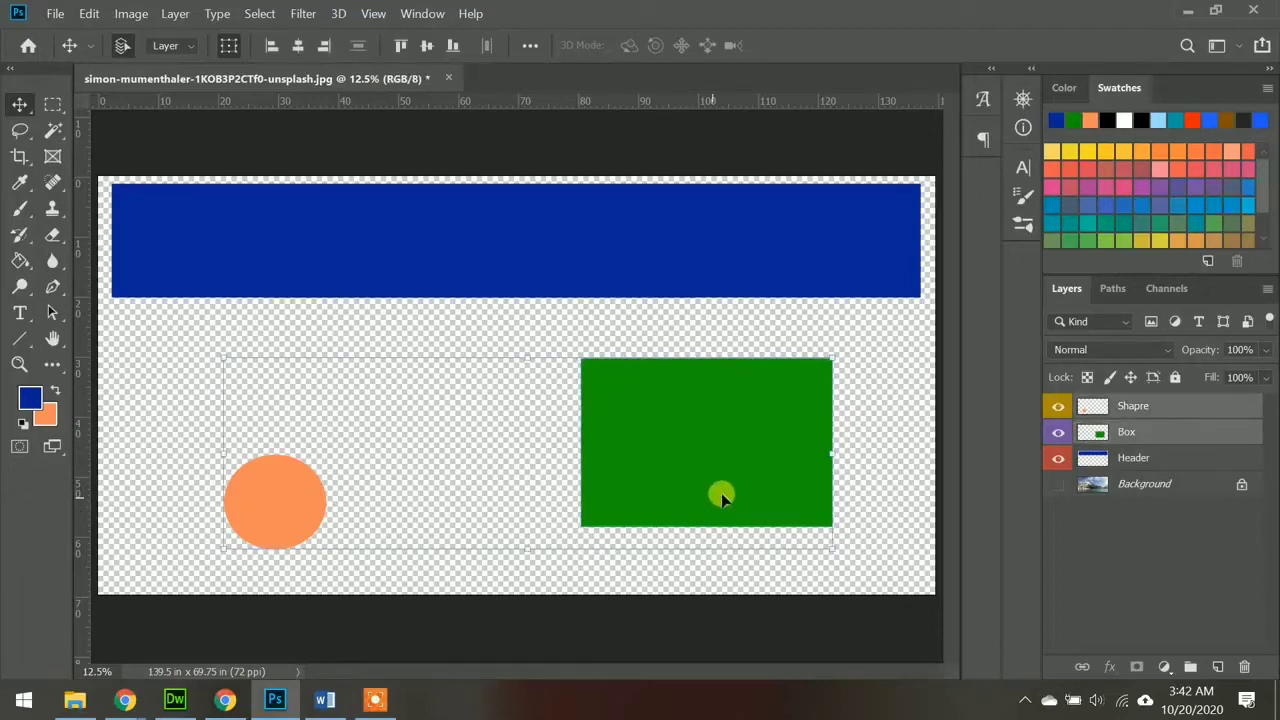
pyautogui.click(1136, 410)
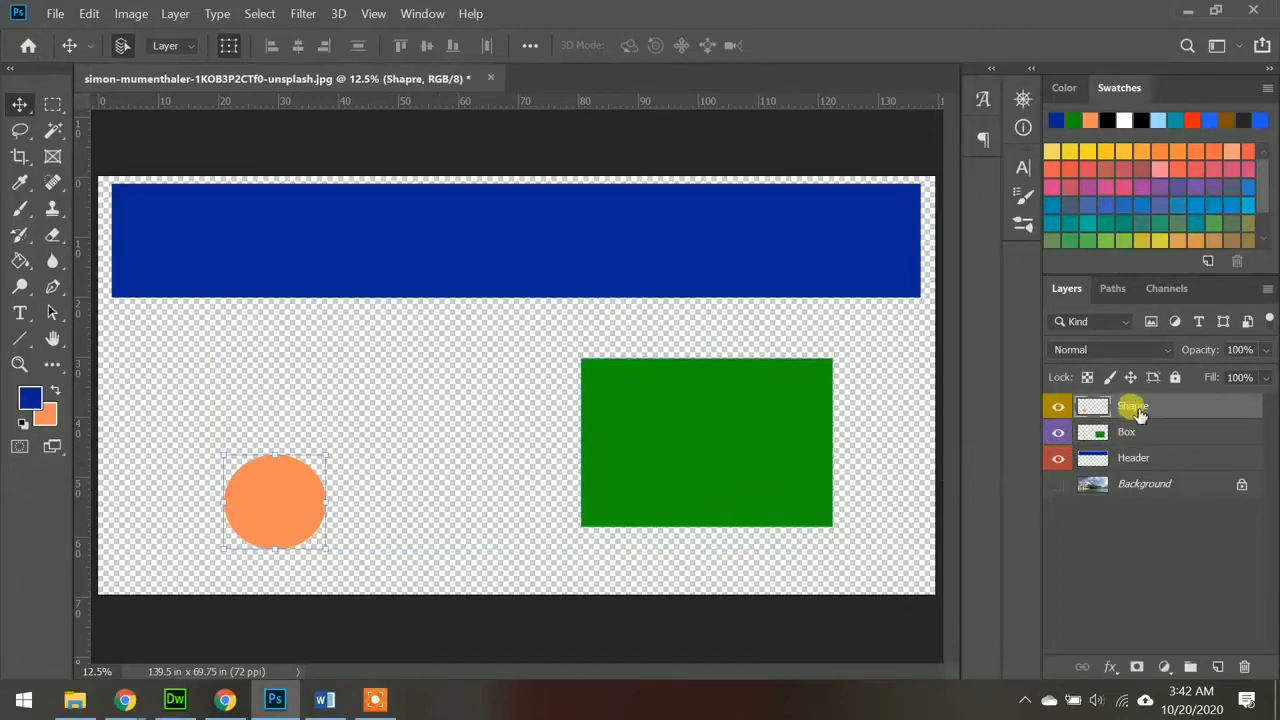
pyautogui.keyDown('shift'); pyautogui.click(1130, 430); pyautogui.keyUp('shift')
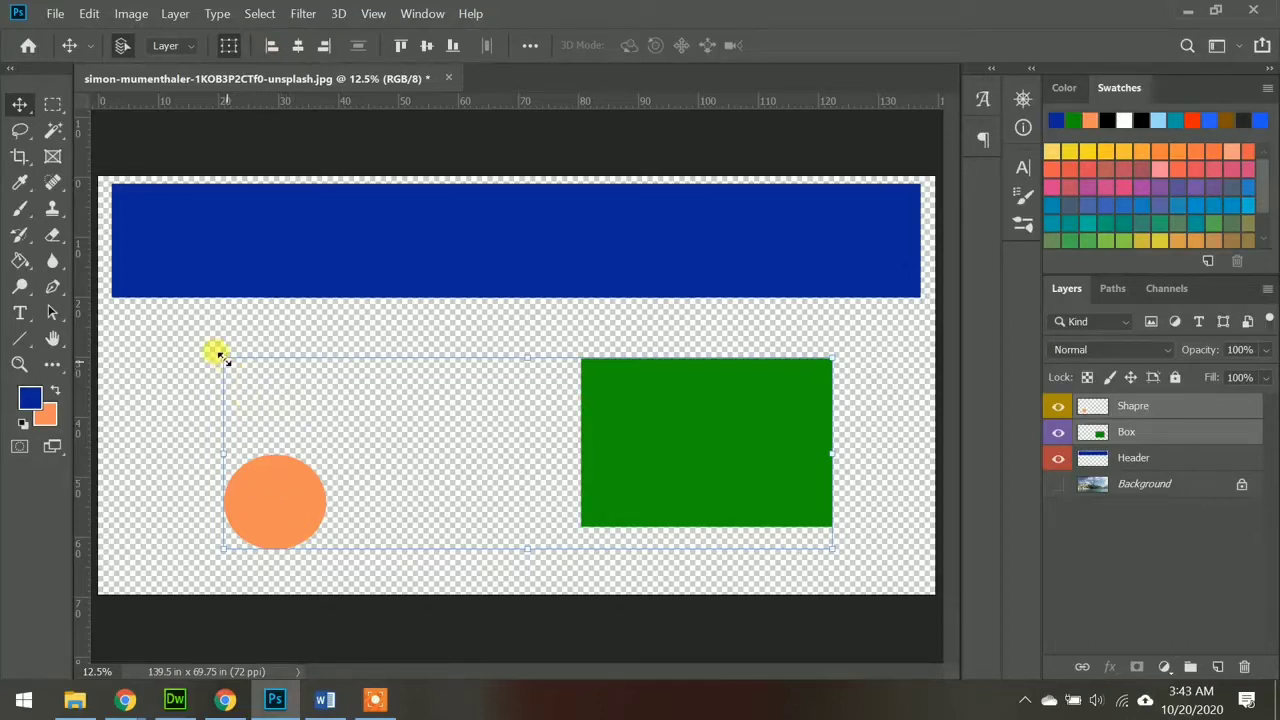
pyautogui.click(270, 47)
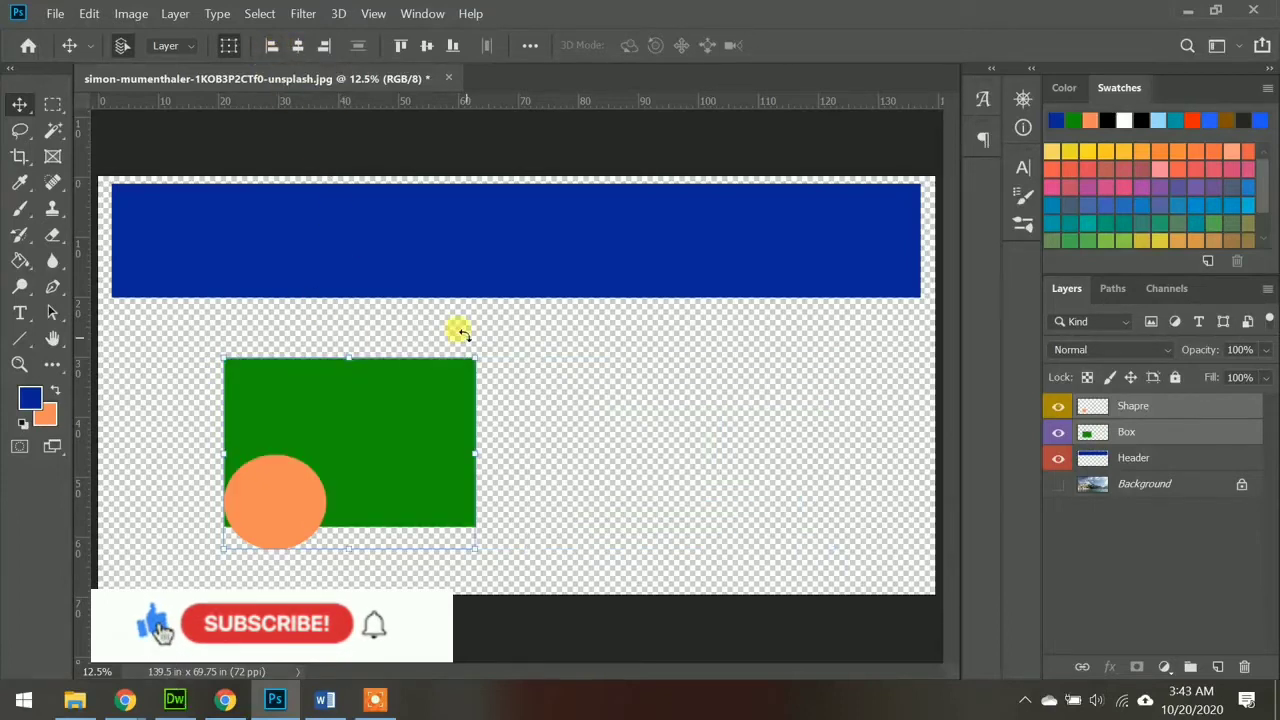
pyautogui.hotkey('ctrl', 'z')
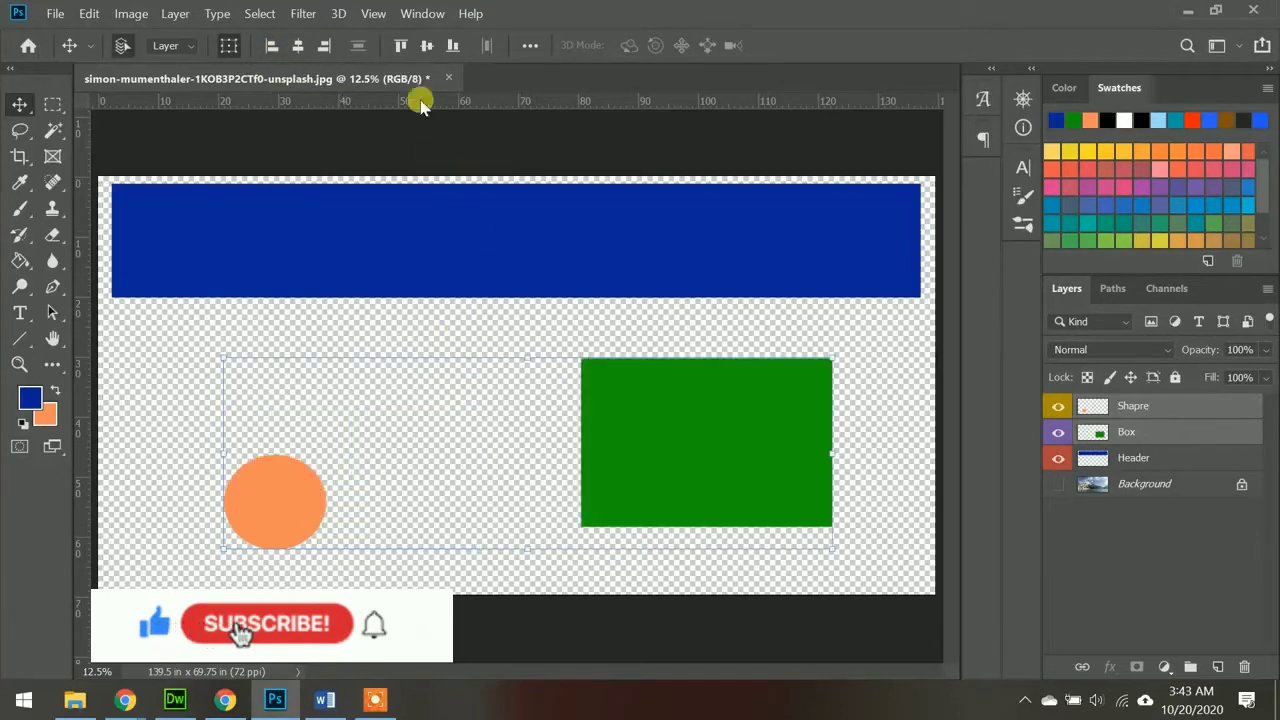
# - Align the circle and box by their top edges, by their bottom edges, and finally by their vertical centers
pyautogui.click(401, 47)
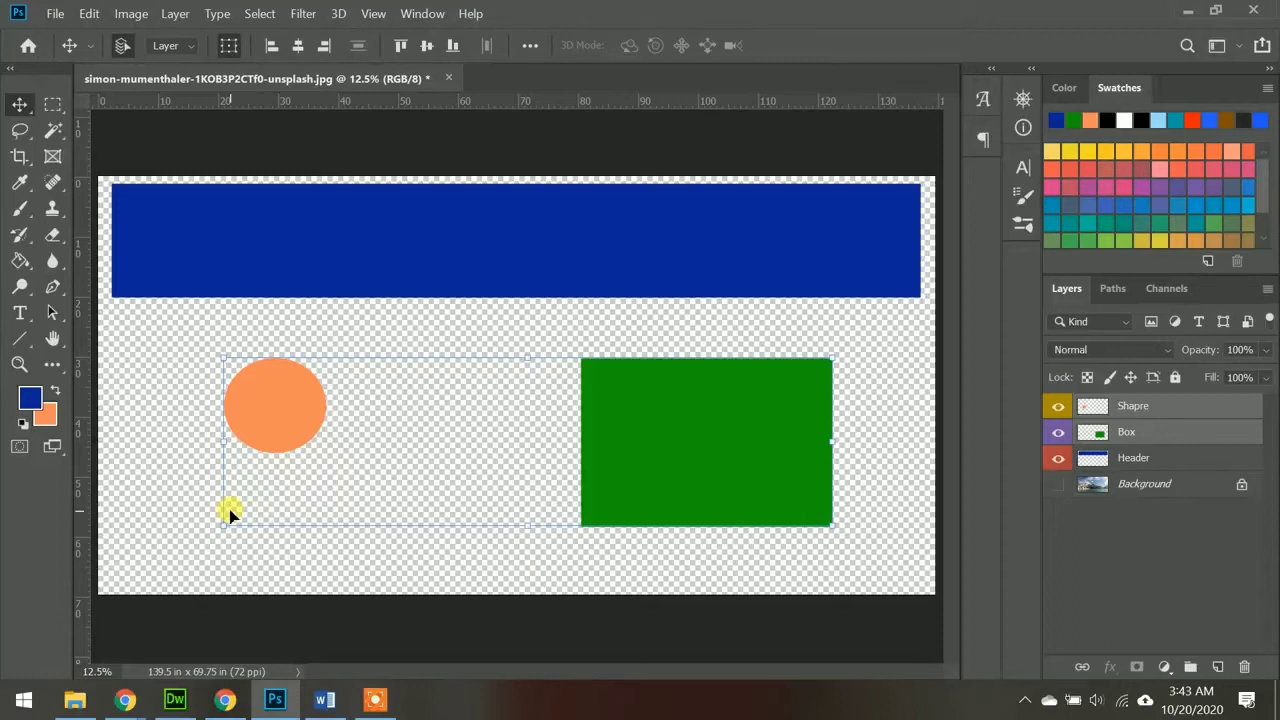
pyautogui.click(452, 46)
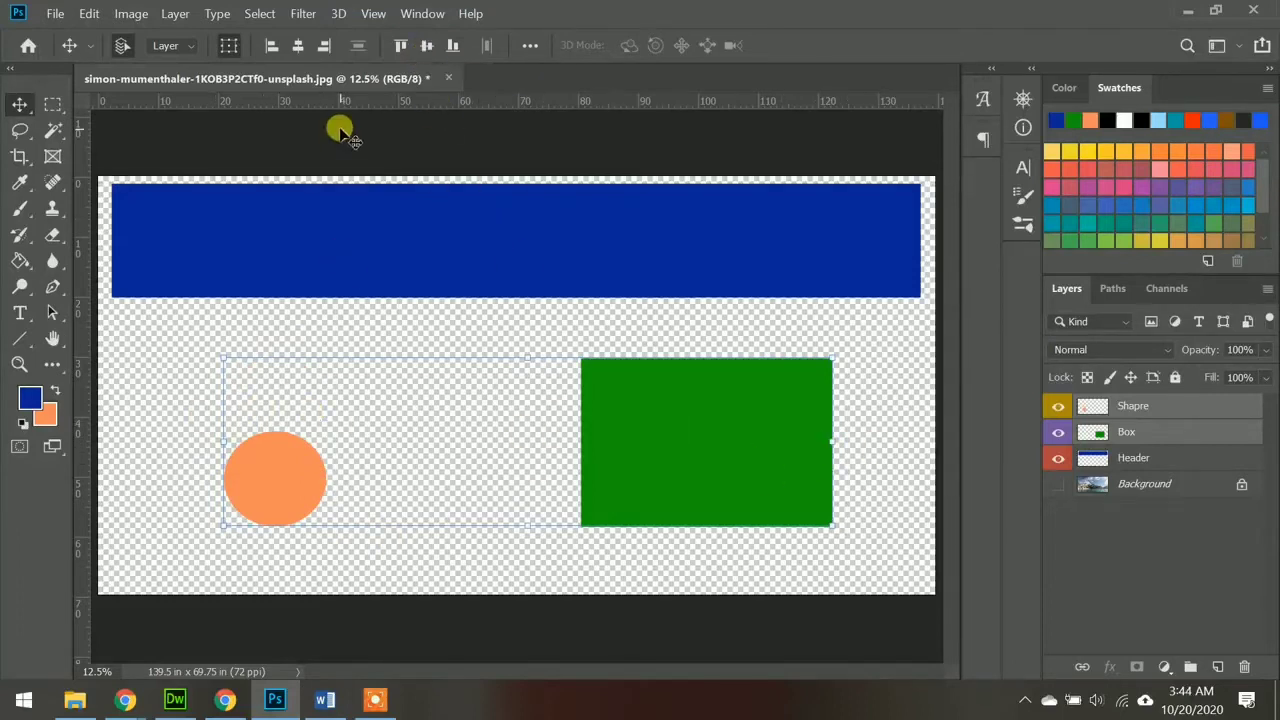
pyautogui.click(426, 46)
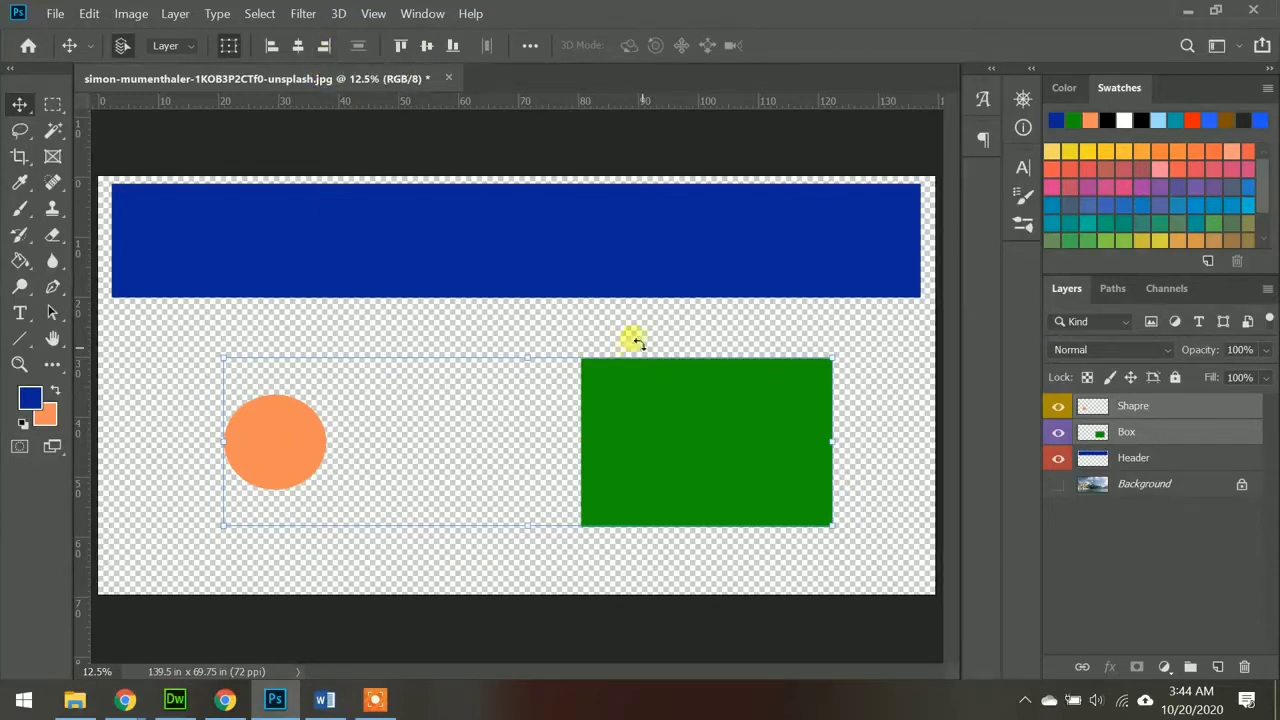
# - Align the circle and box by their right edges, by their left edges, and finally by their horizontal centers
pyautogui.click(323, 48)
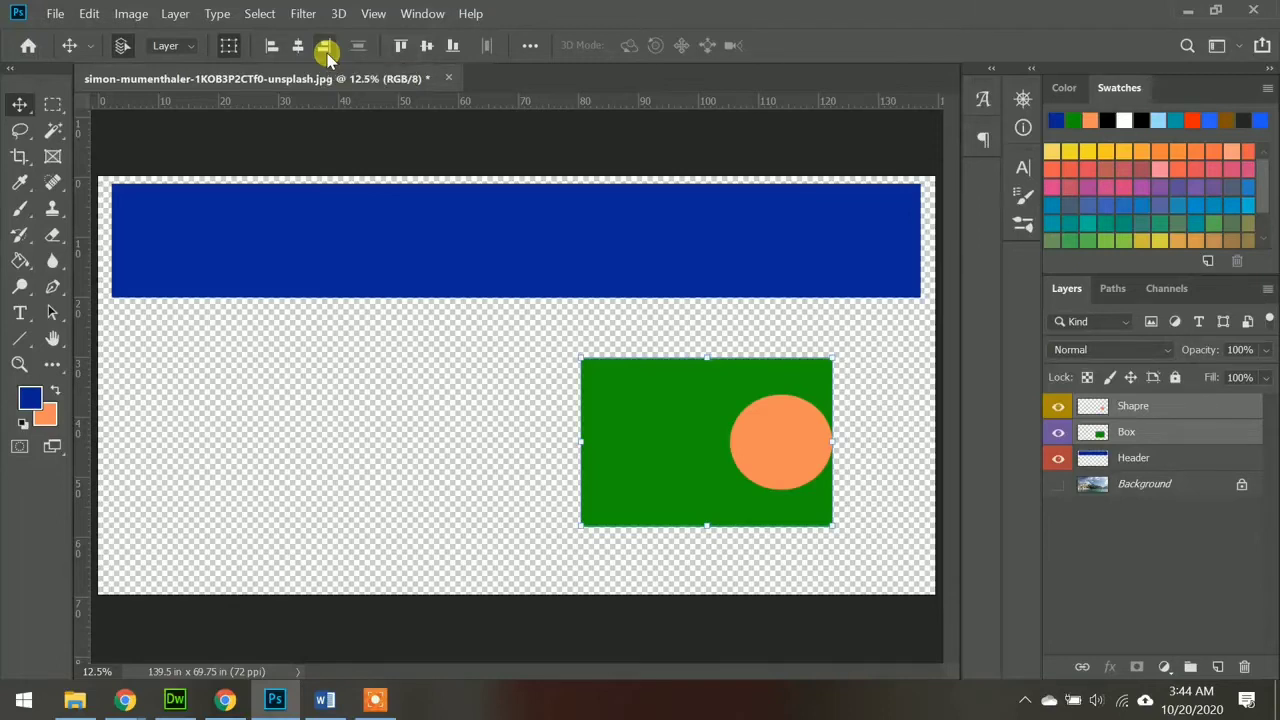
pyautogui.click(271, 46)
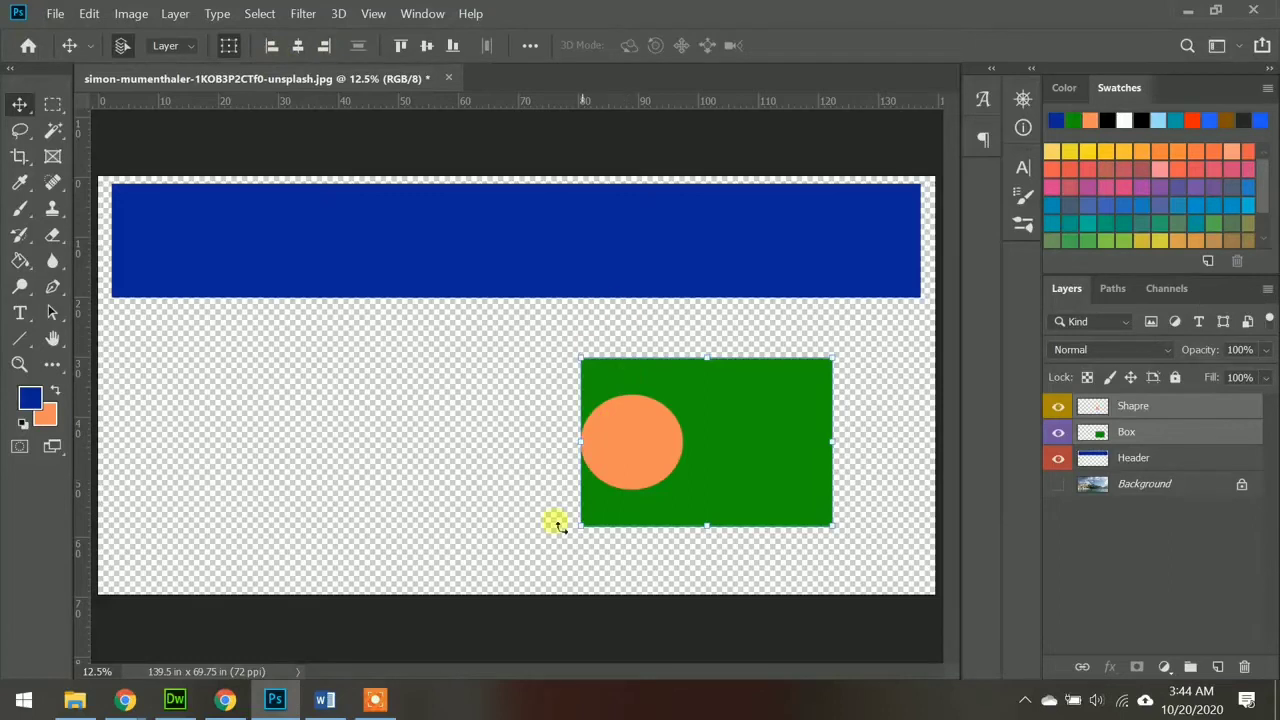
pyautogui.click(297, 46)
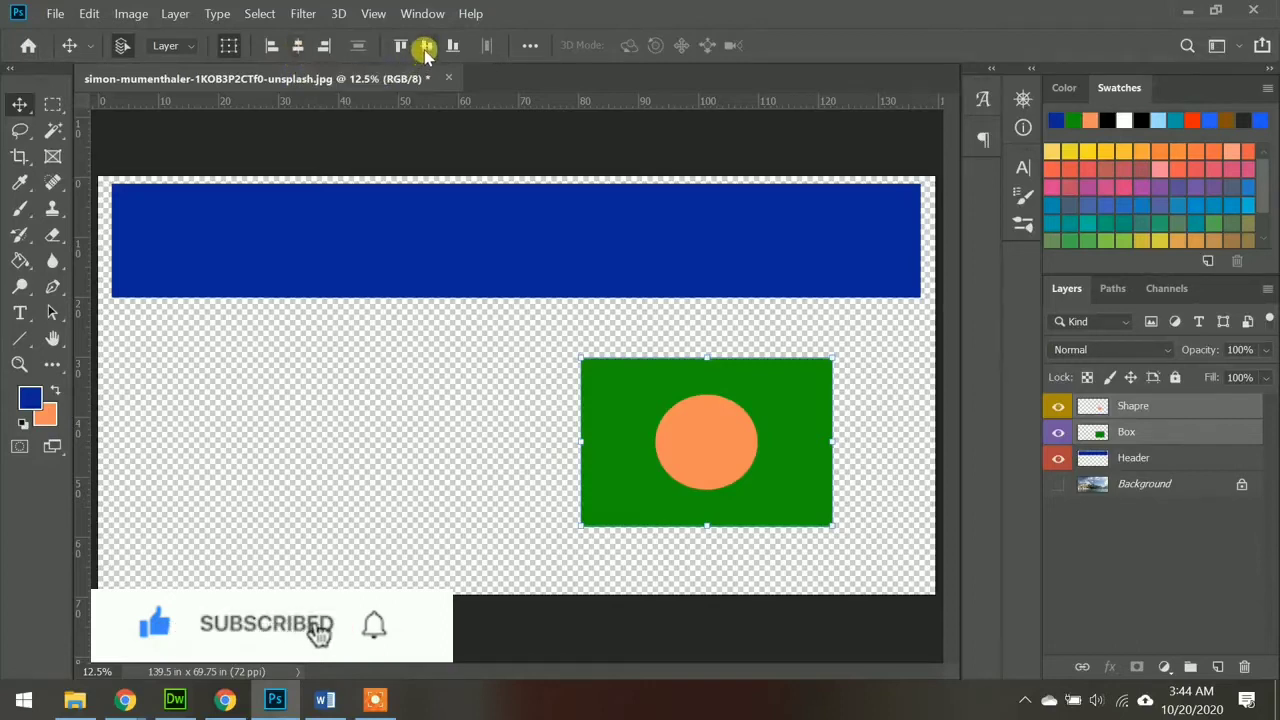
# - Move the circle and box left and slightly down, and align them with the Header layer by horizontal centers
pyautogui.moveTo(646, 508); pyautogui.dragTo(399, 536)
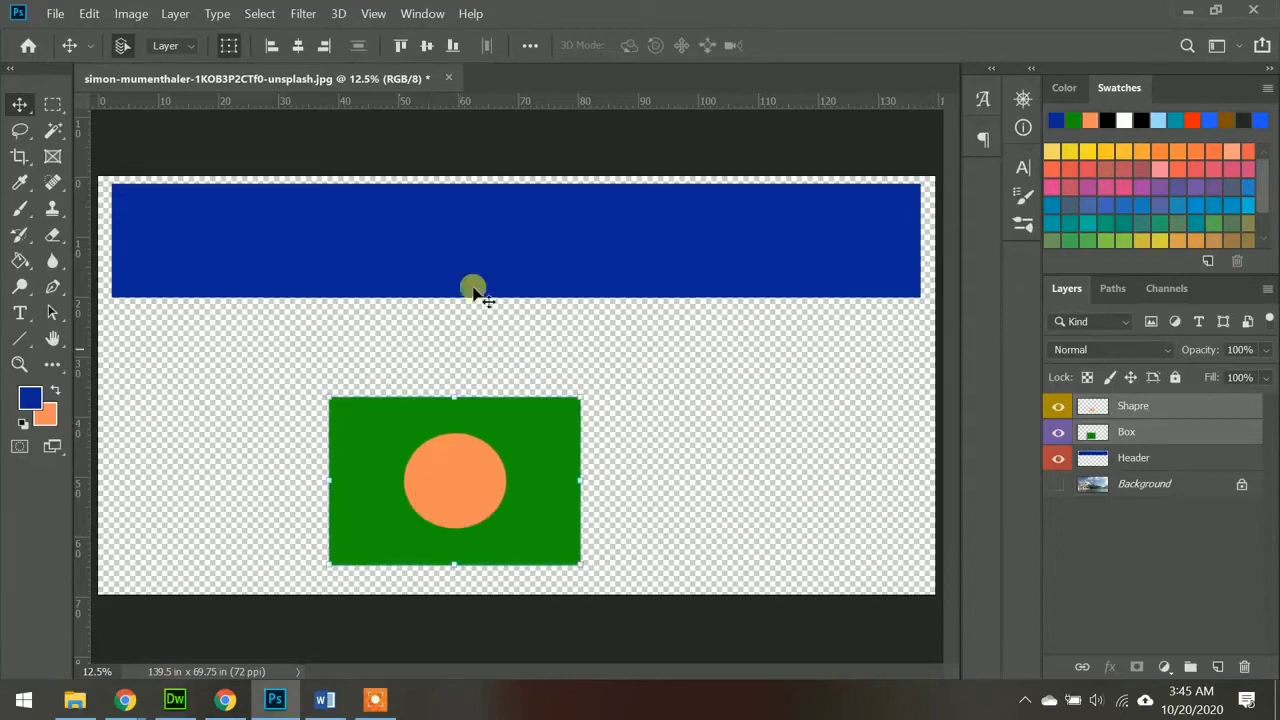
pyautogui.keyDown('shift'); pyautogui.click(461, 246); pyautogui.keyUp('shift')
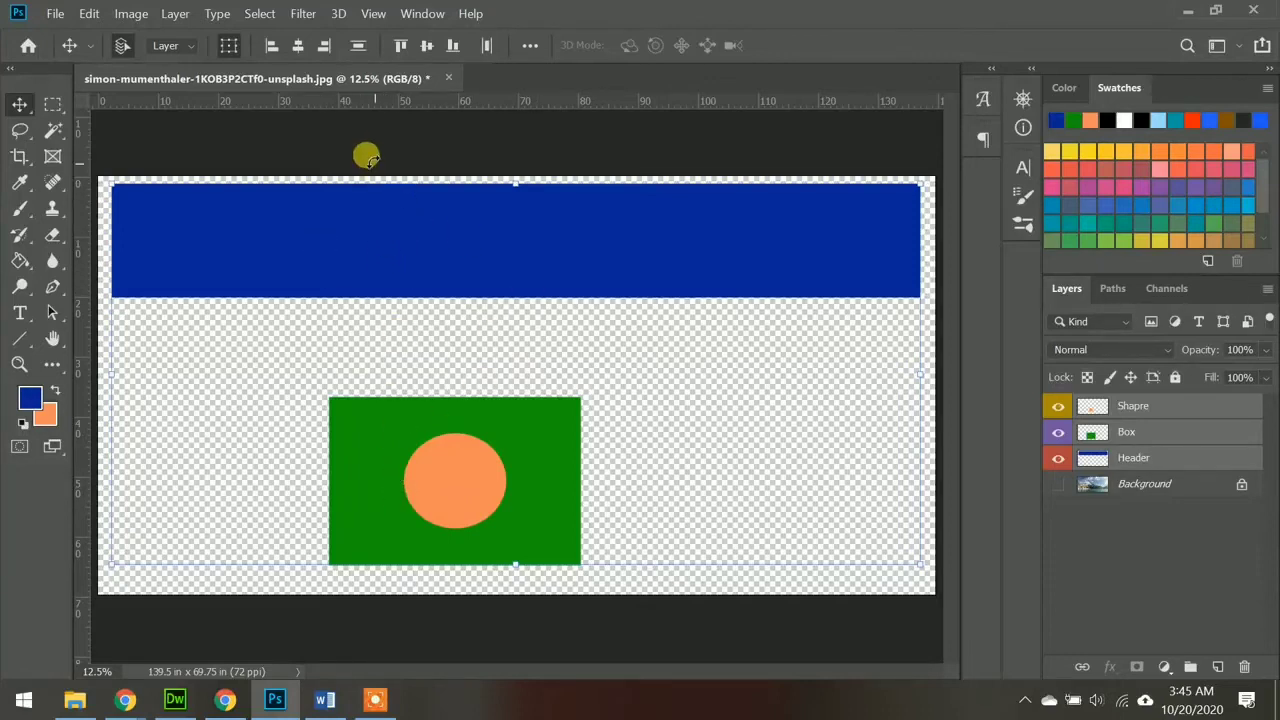
pyautogui.click(298, 47)
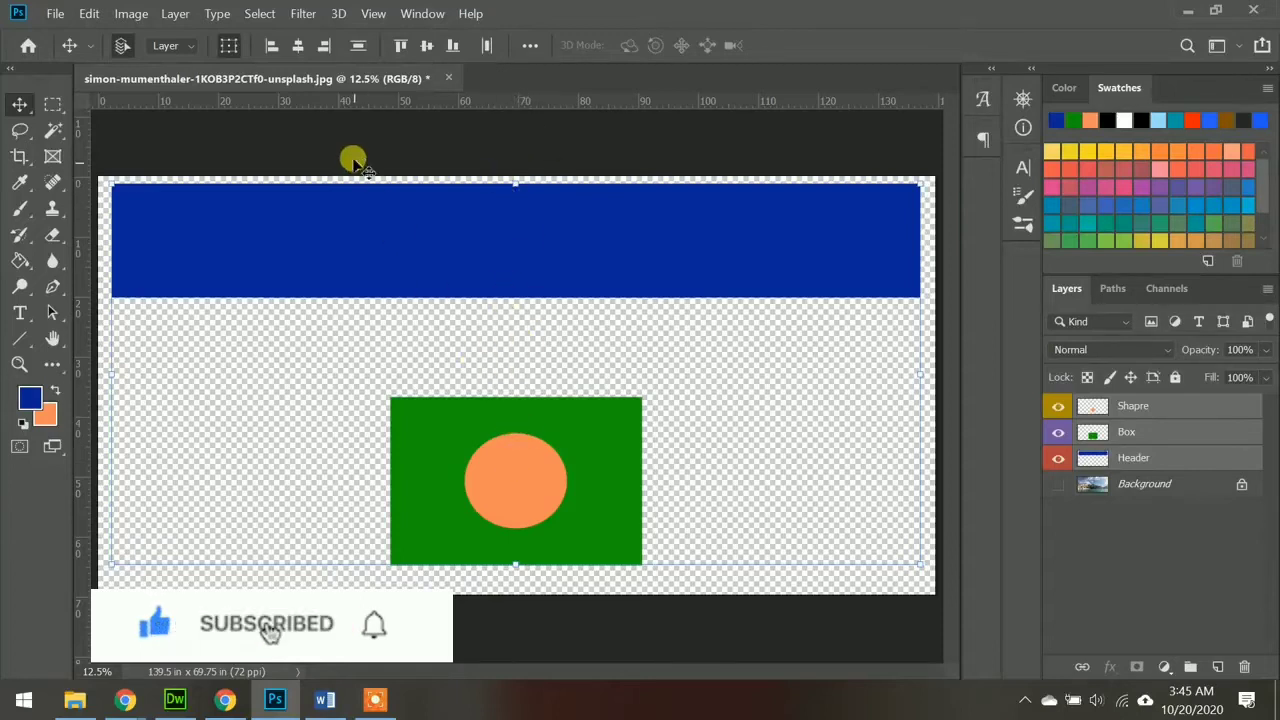
# - Try aligning the top edges of all three layers and moving them up and right together, undoing each change
pyautogui.click(401, 57)
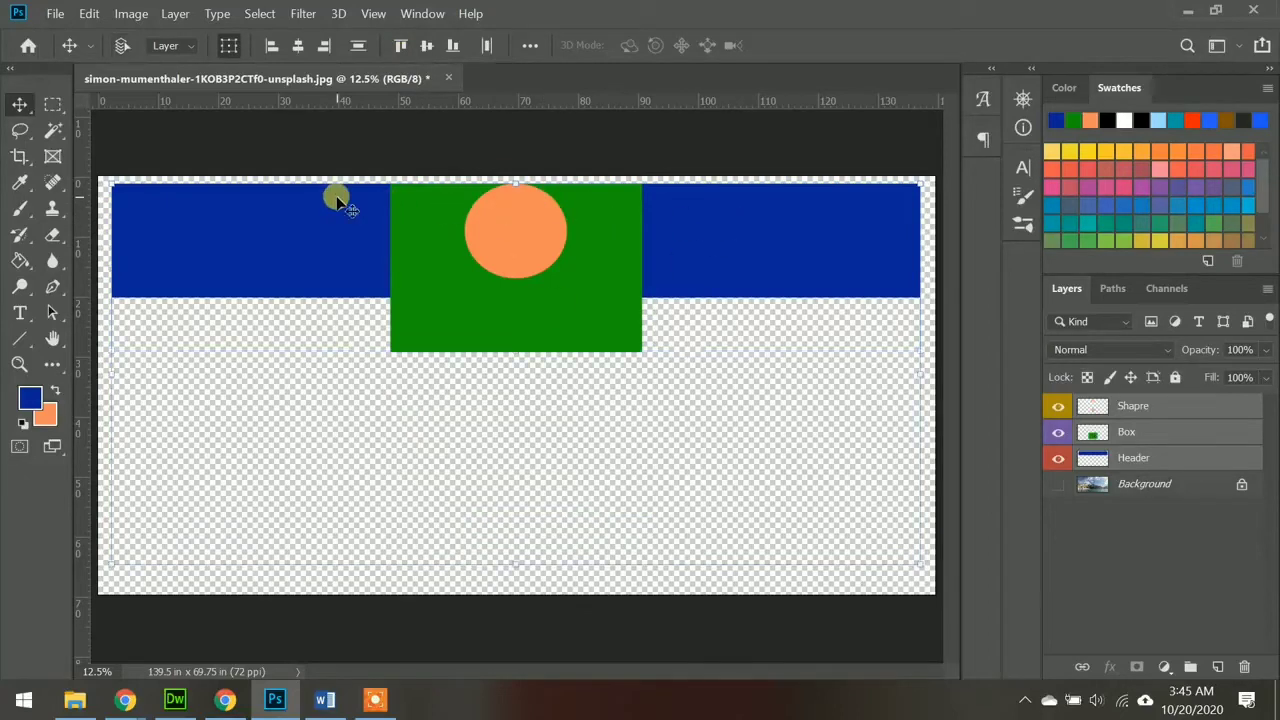
pyautogui.hotkey('ctrl', 'z')
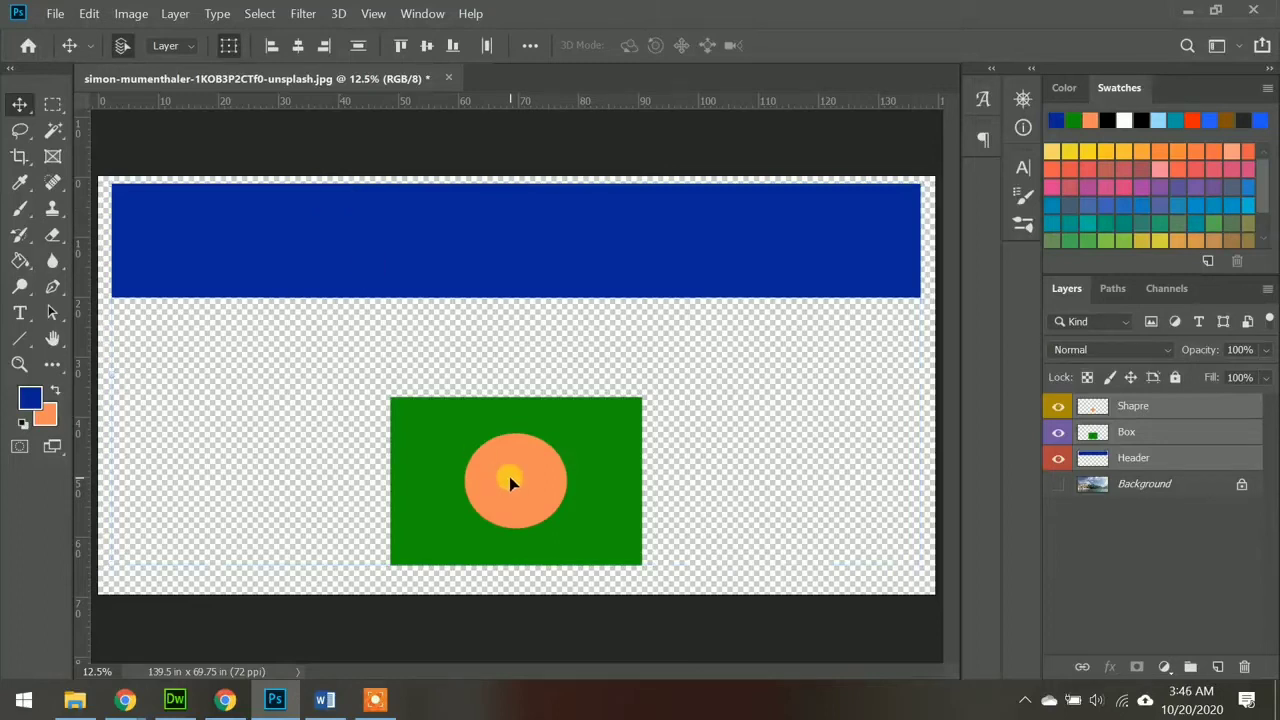
pyautogui.moveTo(509, 476); pyautogui.dragTo(581, 441)
pyautogui.click(1137, 458)
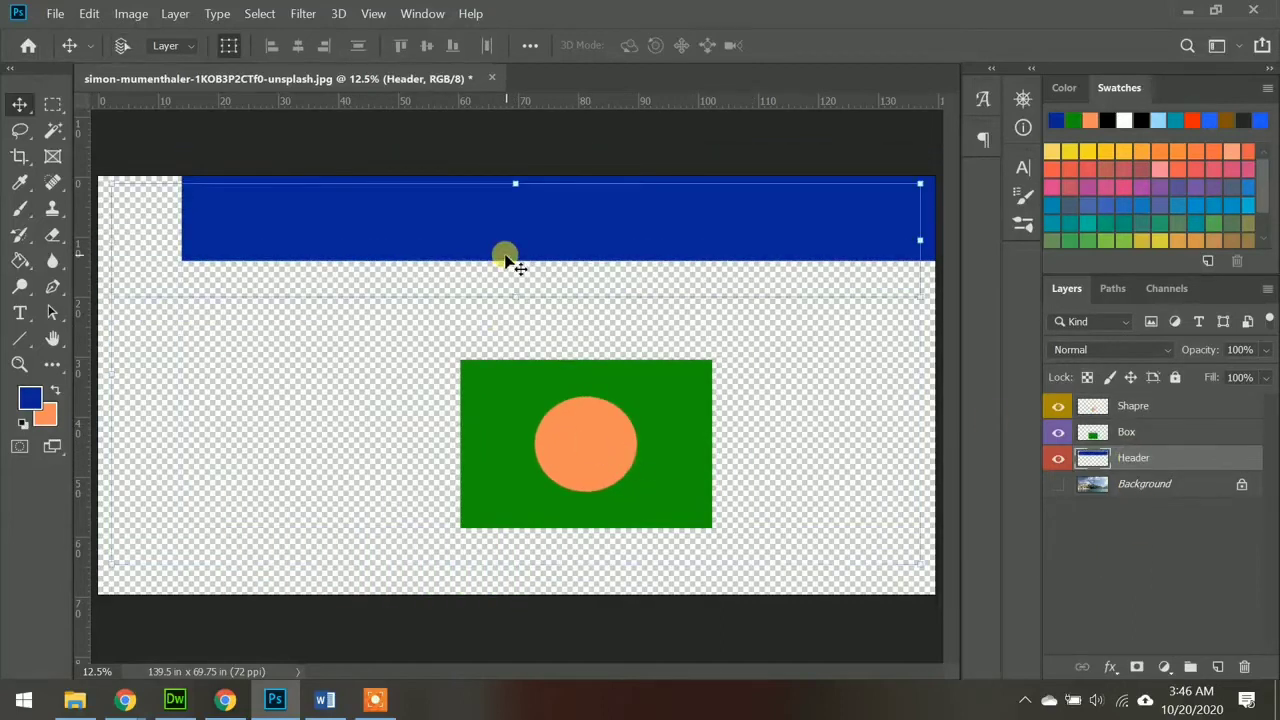
pyautogui.hotkey('ctrl', 'z')
# - Move the circle to the canvas's left side, duplicate the green box toward the lower left, and place the original box on the right
pyautogui.click(516, 496)
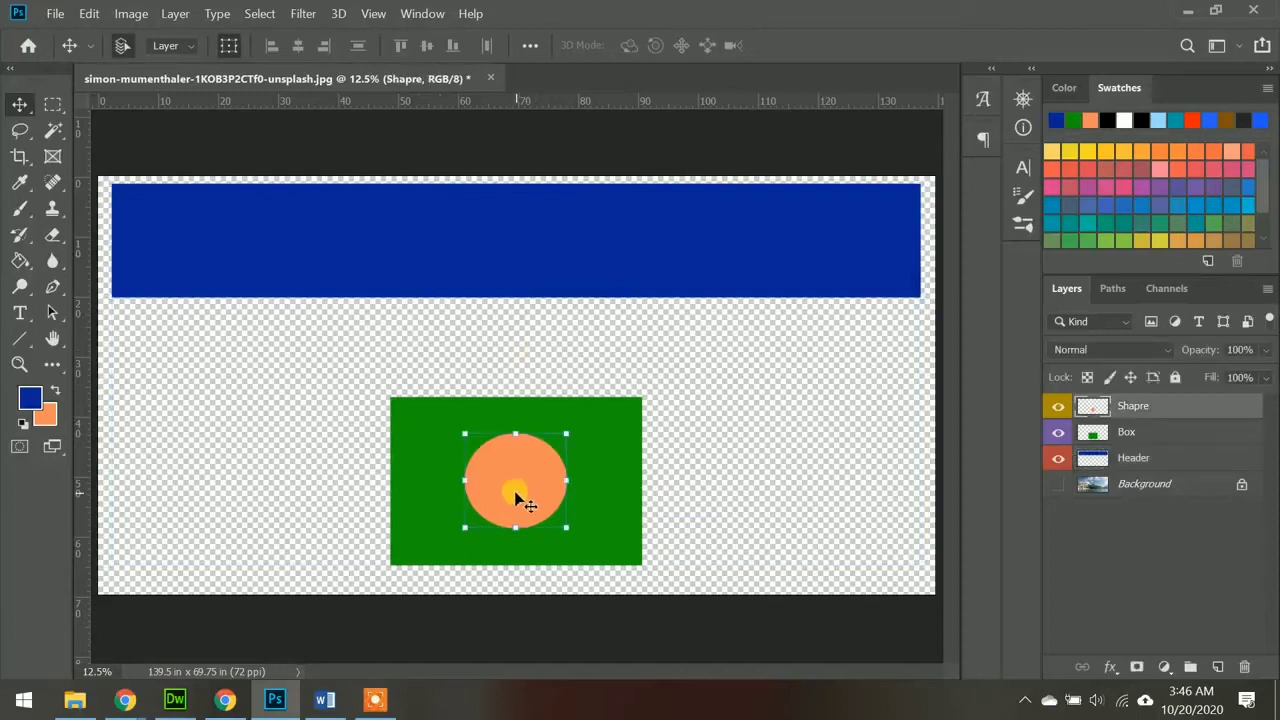
pyautogui.moveTo(511, 496); pyautogui.dragTo(223, 450)
pyautogui.moveTo(482, 485); pyautogui.dragTo(376, 490)
pyautogui.moveTo(591, 437); pyautogui.dragTo(680, 440)
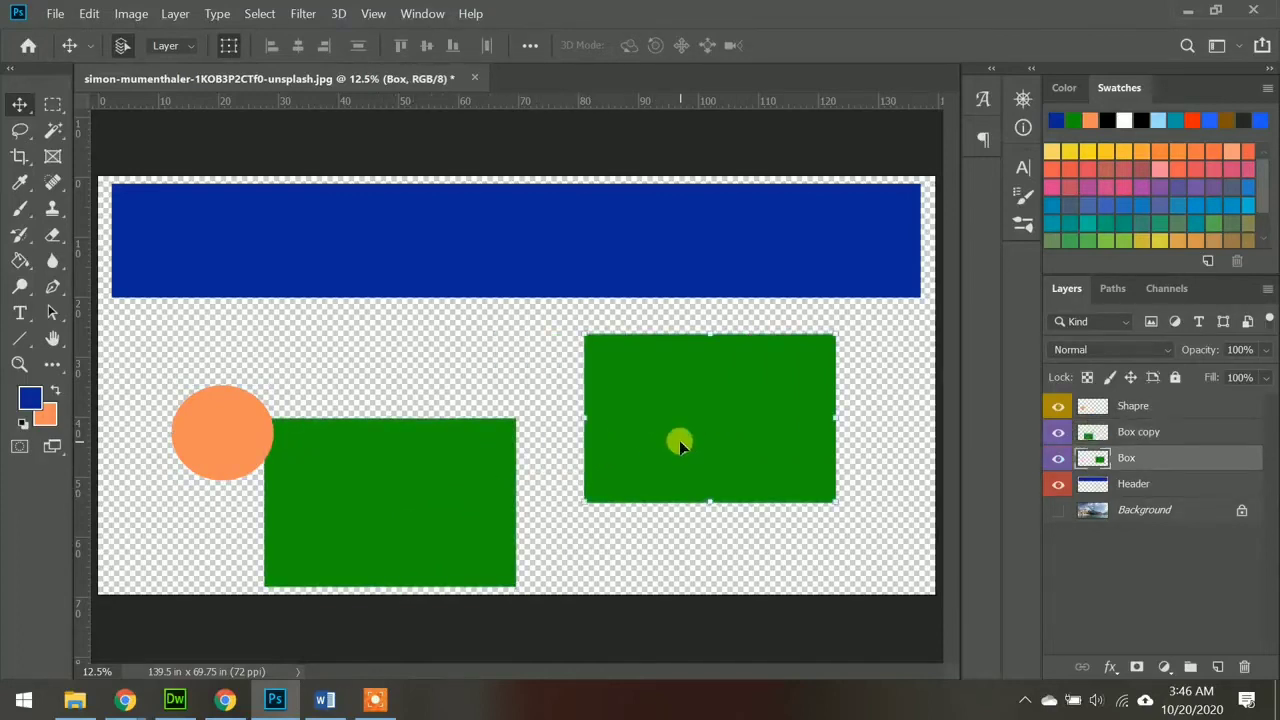
# - Scale the original green box down to less than half its width and move the Box copy to the center below the header
pyautogui.moveTo(583, 497); pyautogui.dragTo(735, 410)
pyautogui.press('Return')
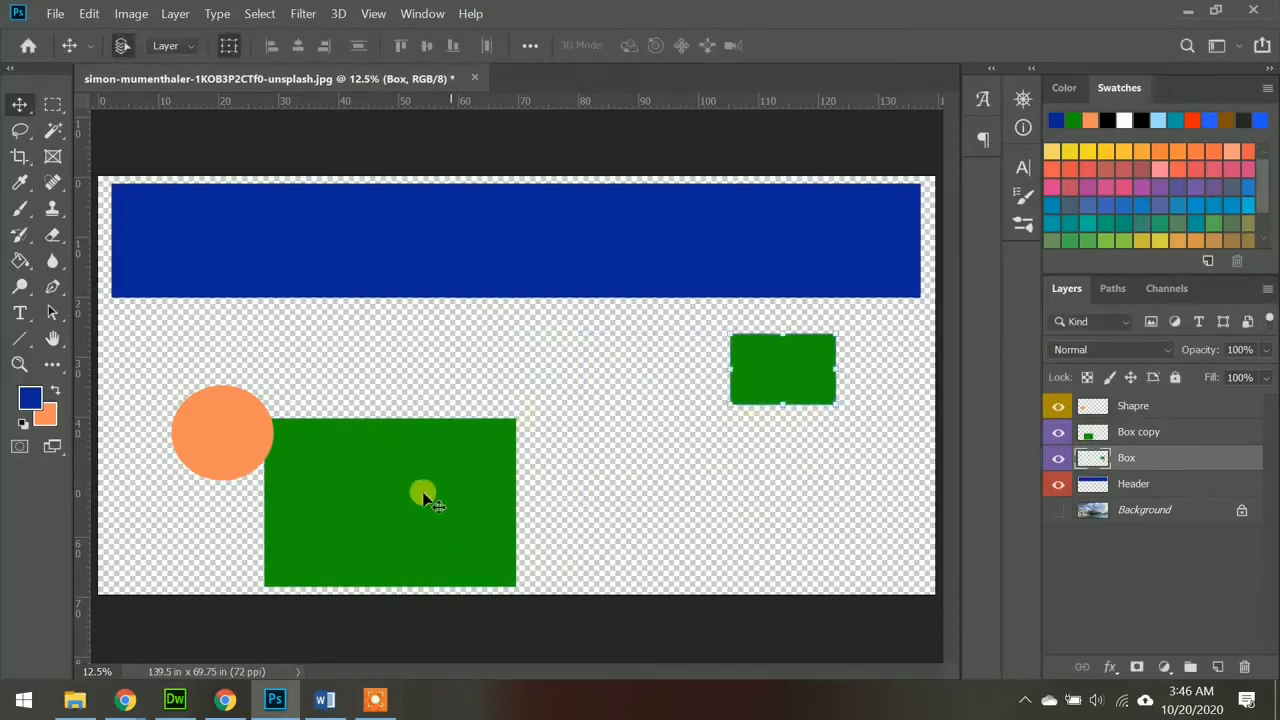
pyautogui.click(414, 500)
pyautogui.moveTo(488, 457); pyautogui.dragTo(538, 400)
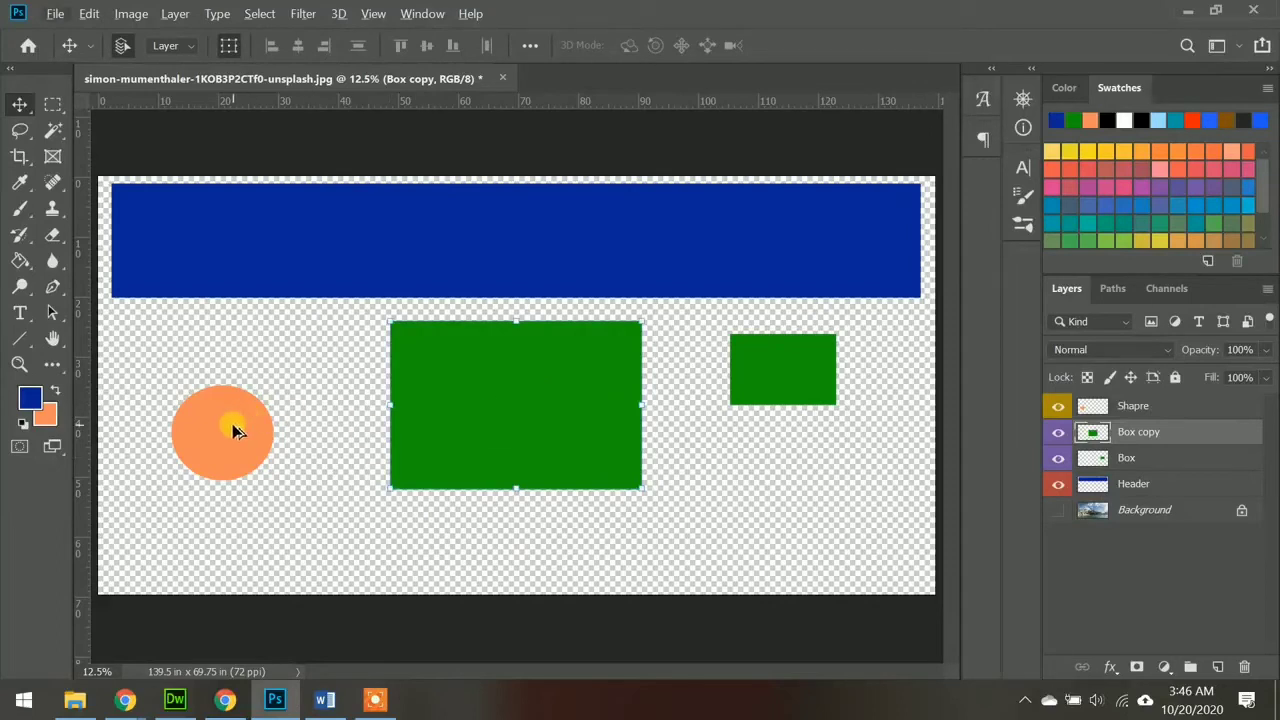
# - Duplicate the orange circle to the lower right of the original and enlarge the copy to about 187%
pyautogui.moveTo(226, 433); pyautogui.dragTo(334, 514)
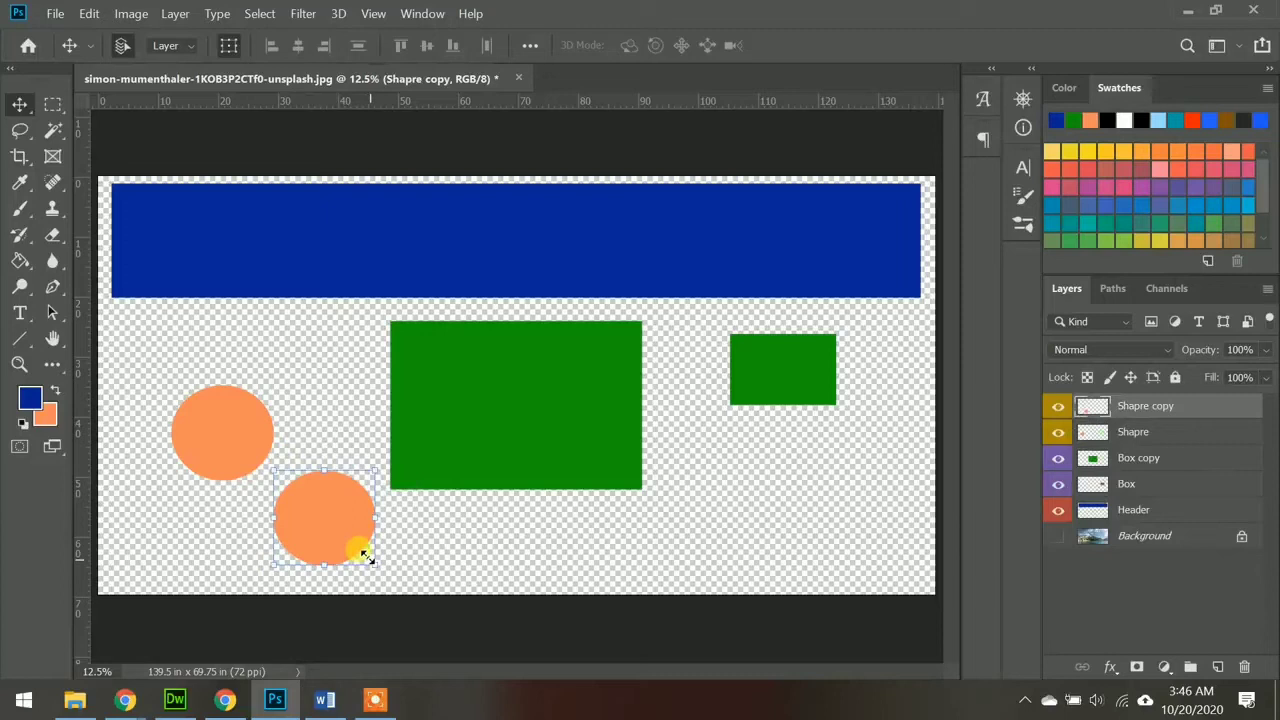
pyautogui.hotkey('ctrl', 't')
pyautogui.moveTo(366, 556); pyautogui.dragTo(419, 591)
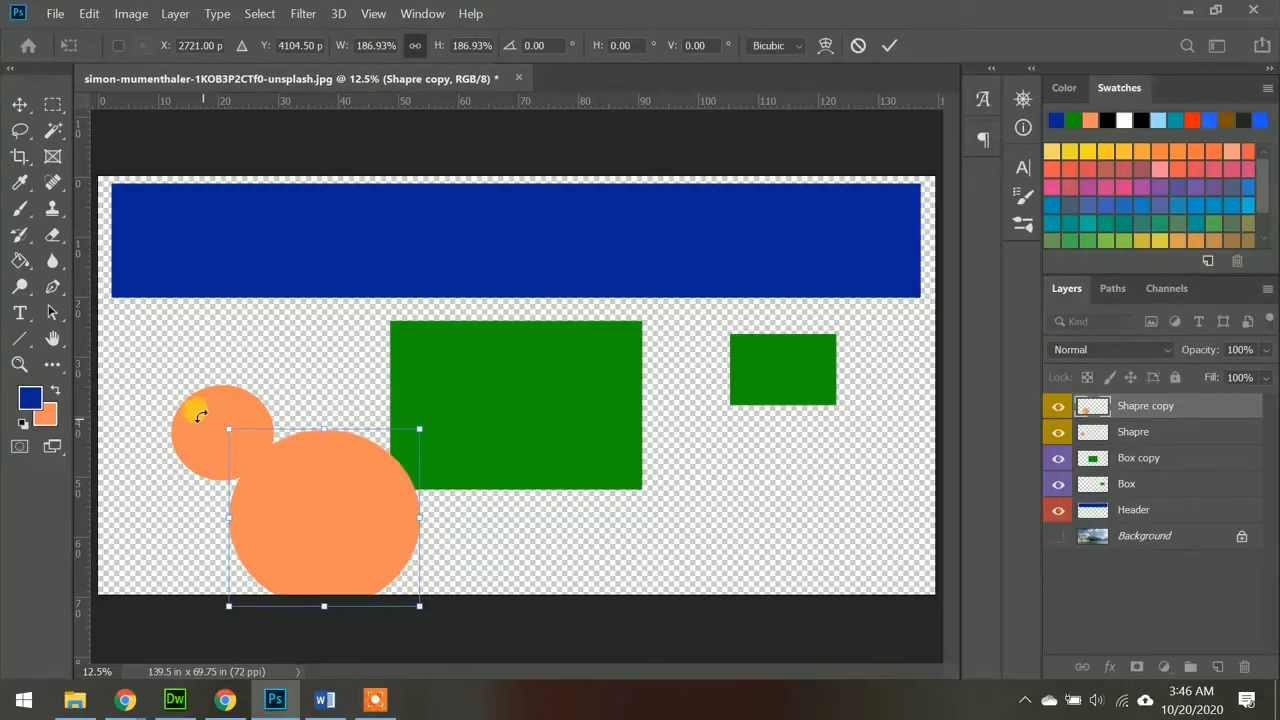
pyautogui.click(19, 104)
pyautogui.moveTo(202, 424); pyautogui.dragTo(313, 398)
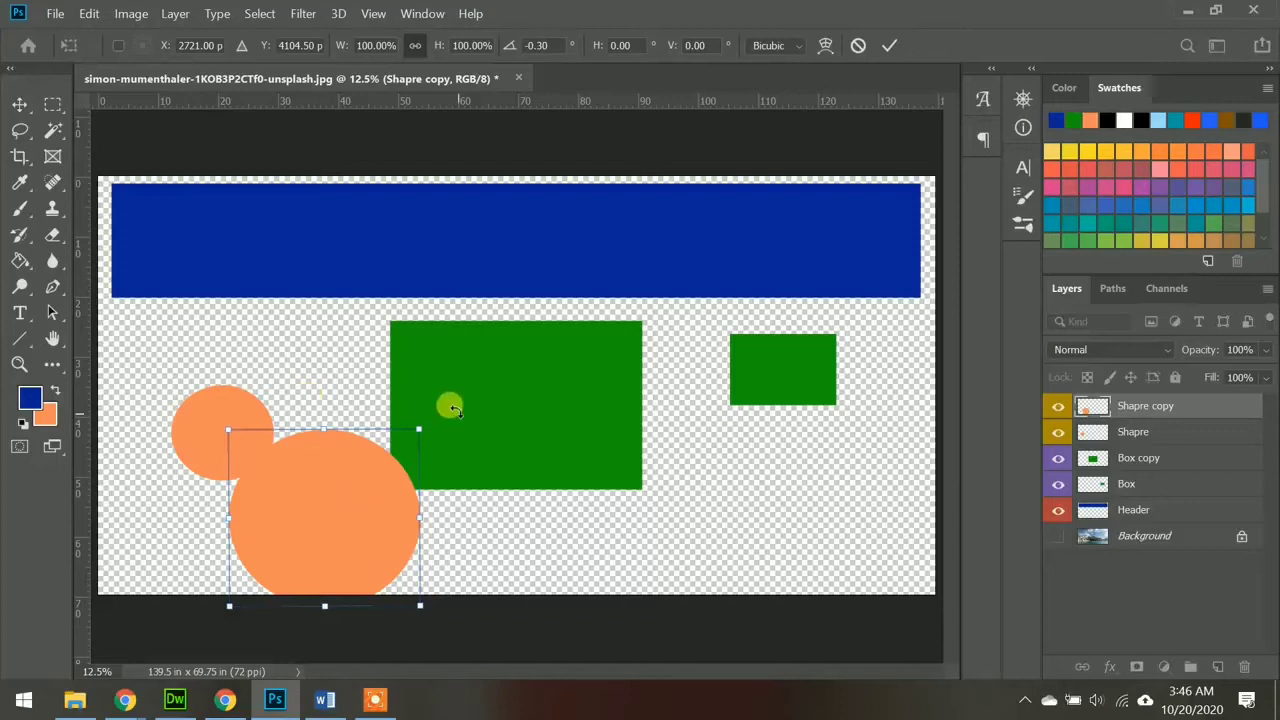
pyautogui.click(19, 104)
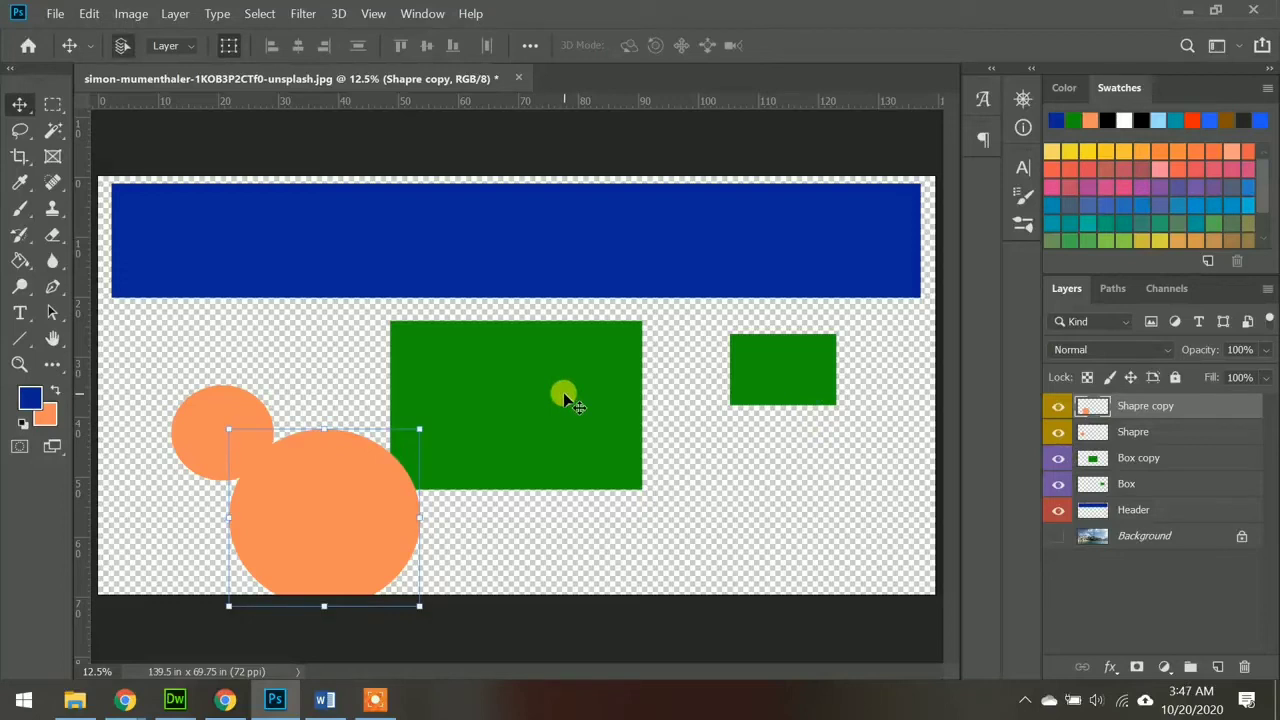
# - Select the Box, Box copy, Shapre and Shapre copy layers together
pyautogui.click(585, 412)
pyautogui.click(779, 367)
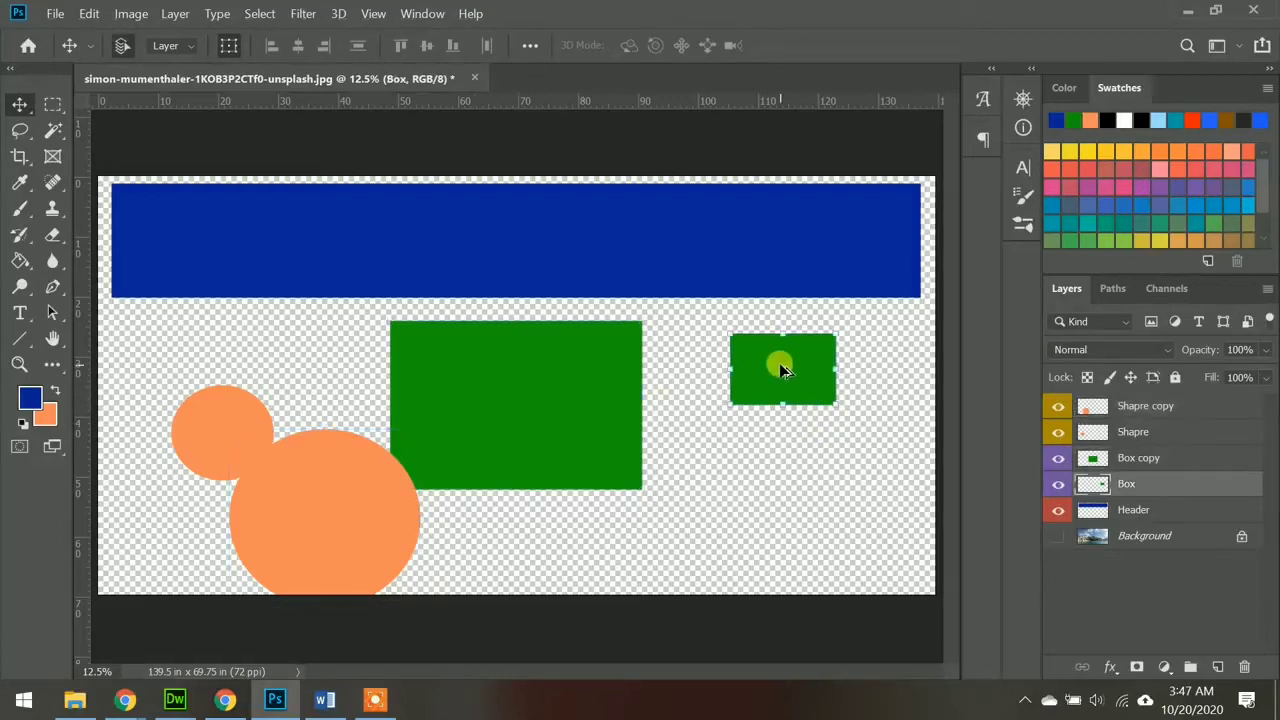
pyautogui.keyDown('ctrl'); pyautogui.click(1092, 460); pyautogui.keyUp('ctrl')
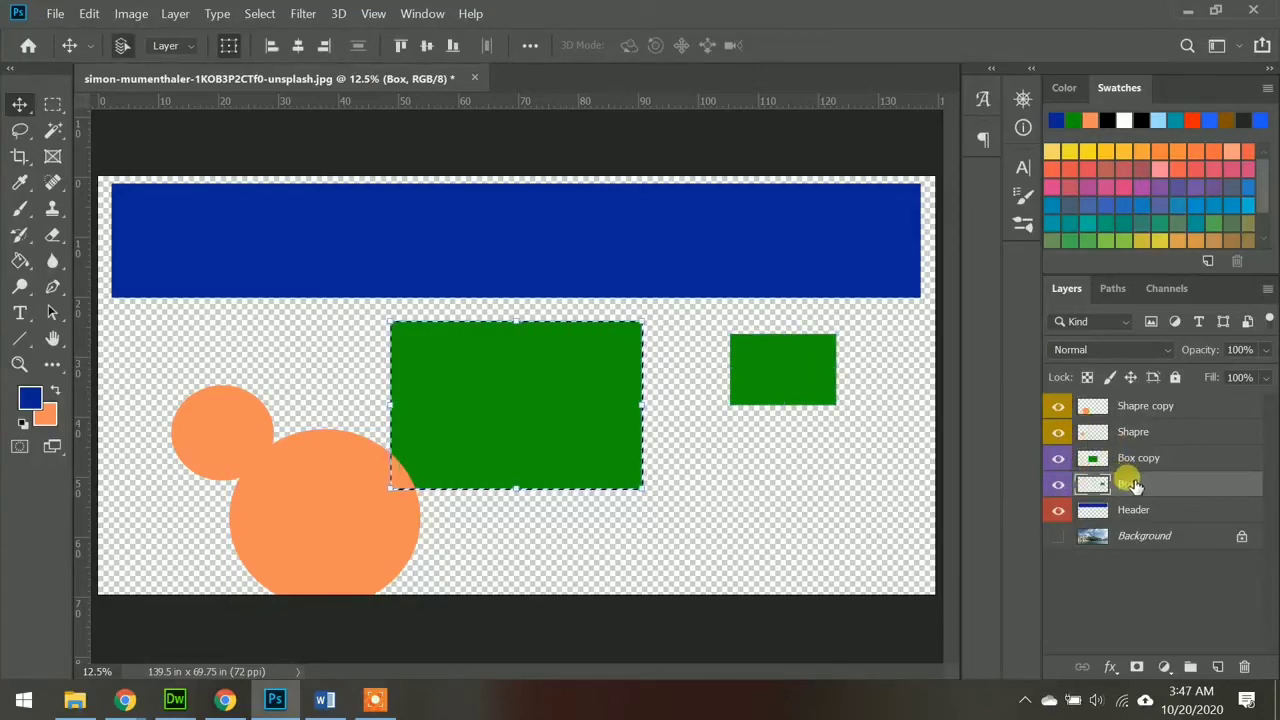
pyautogui.hotkey('ctrl', 'd')
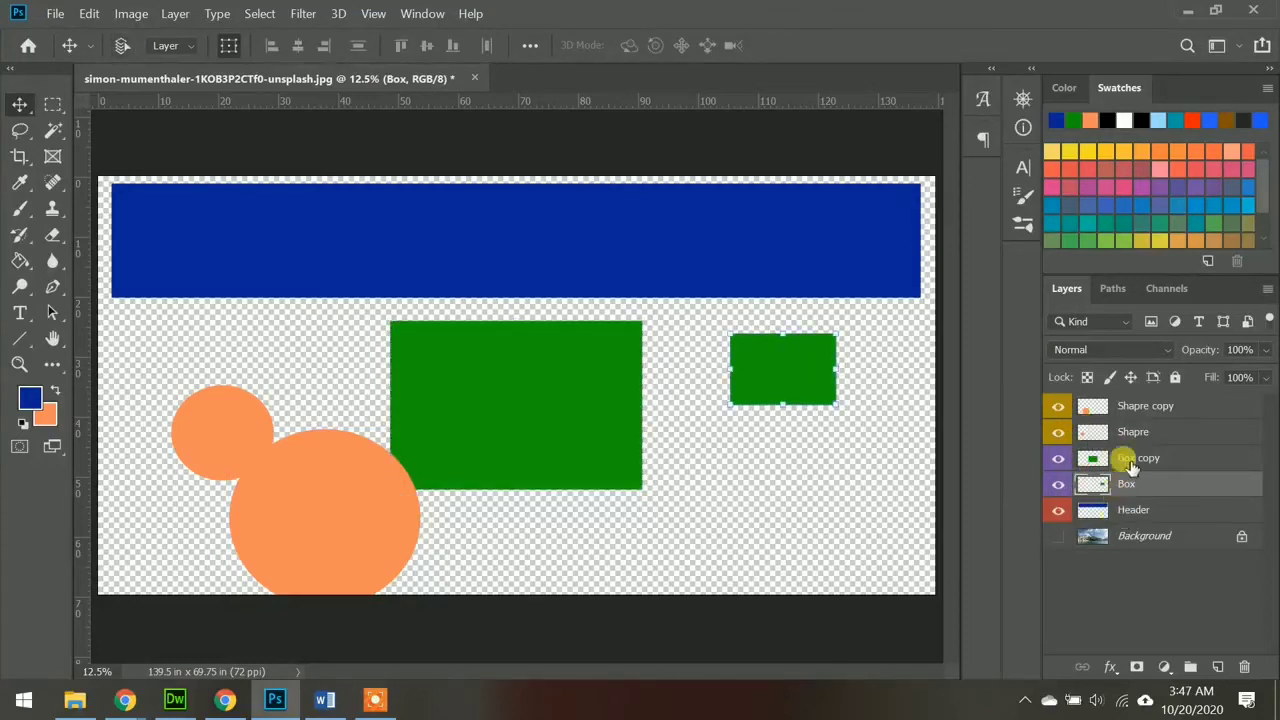
pyautogui.keyDown('shift'); pyautogui.click(1133, 457); pyautogui.keyUp('shift')
pyautogui.keyDown('shift'); pyautogui.click(1133, 406); pyautogui.keyUp('shift')
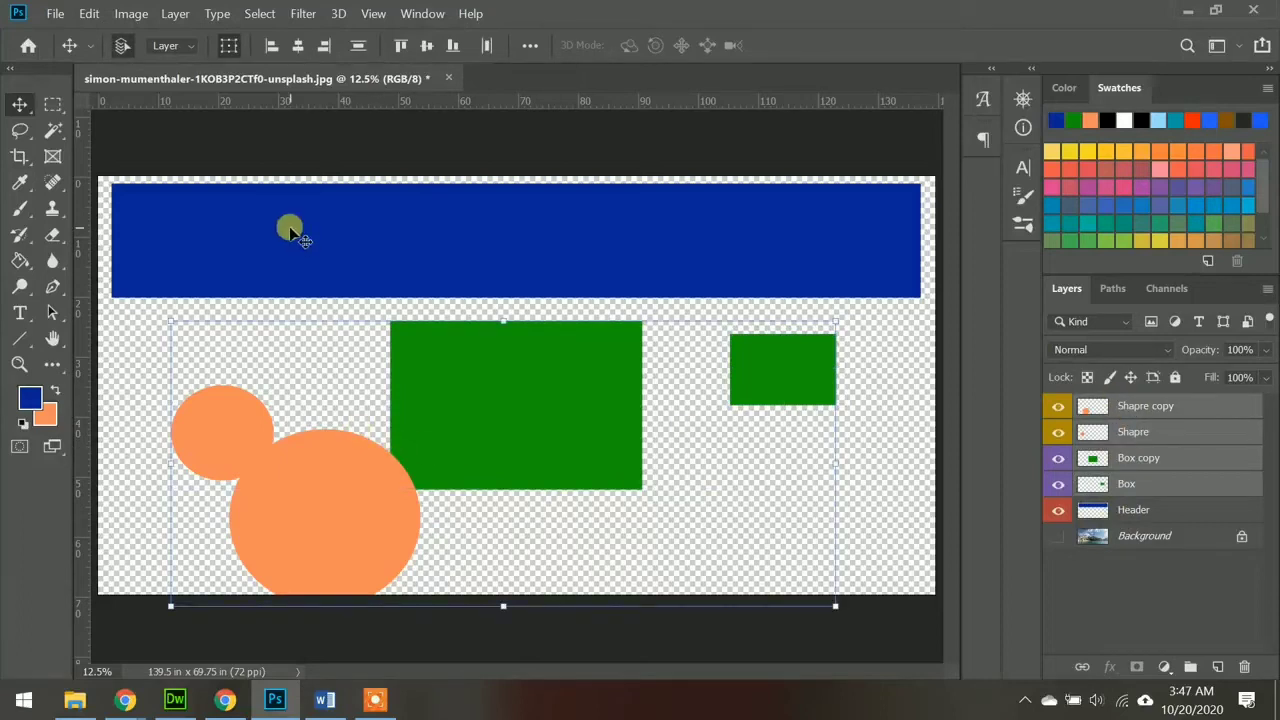
# - Align the vertical centers of the four selected box and circle layers, then nudge the group slightly upward
pyautogui.click(427, 46)
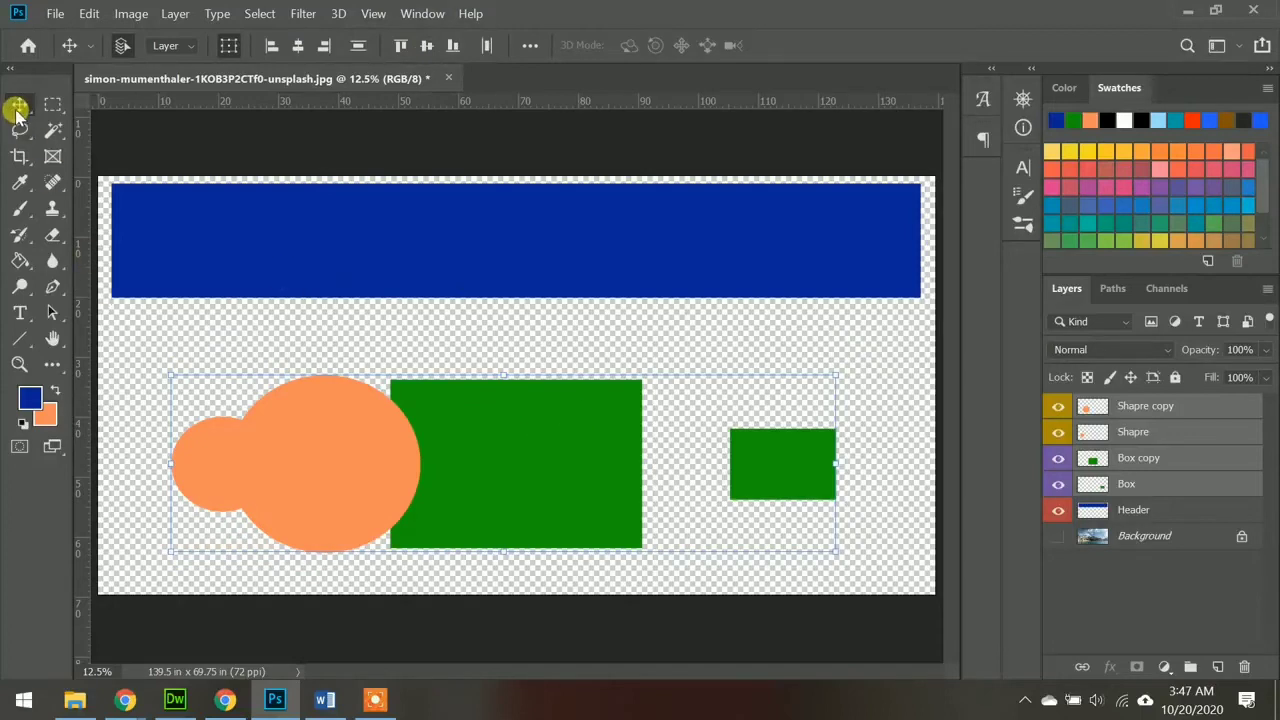
pyautogui.moveTo(520, 477)
pyautogui.mouseDown()
pyautogui.moveTo(503, 477)
pyautogui.moveTo(575, 470)
pyautogui.moveTo(657, 432)
pyautogui.moveTo(515, 523)
pyautogui.moveTo(529, 434)
pyautogui.moveTo(524, 455)
pyautogui.mouseUp()
pyautogui.click(638, 334)
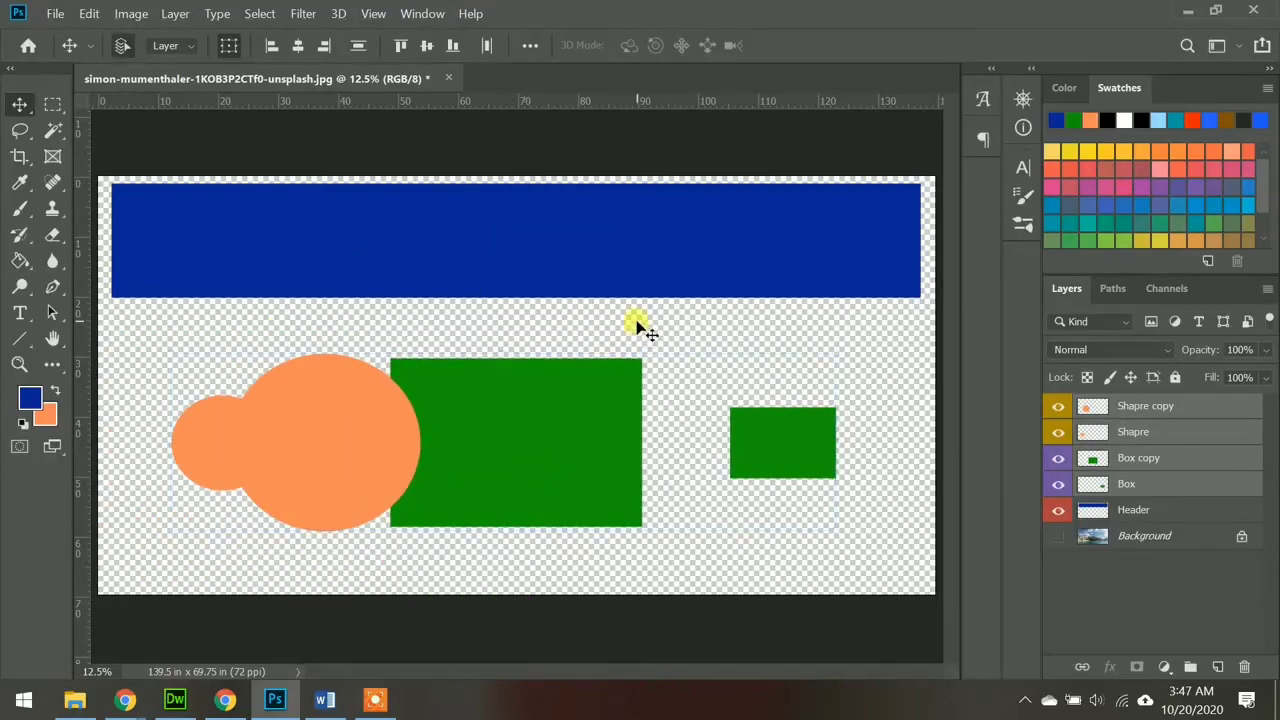
# - Fill the small green Box layer with the blue foreground color using the Paint Bucket
pyautogui.click(768, 450)
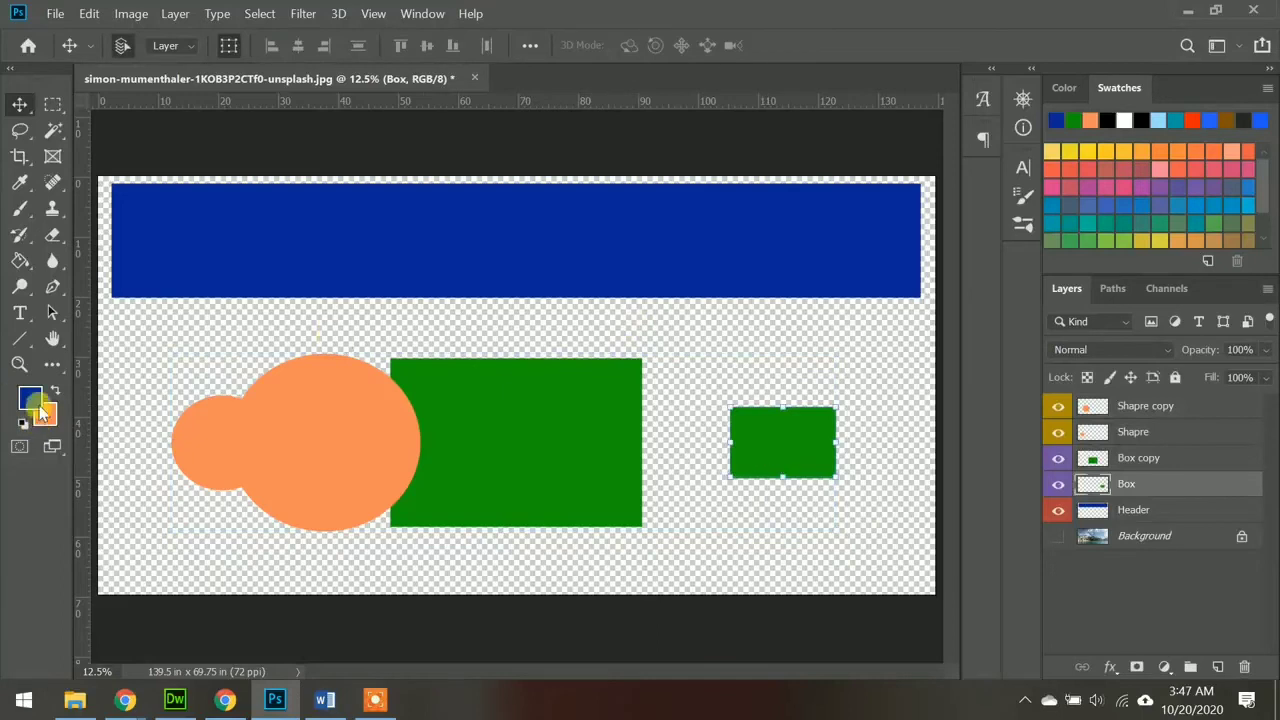
pyautogui.click(20, 260)
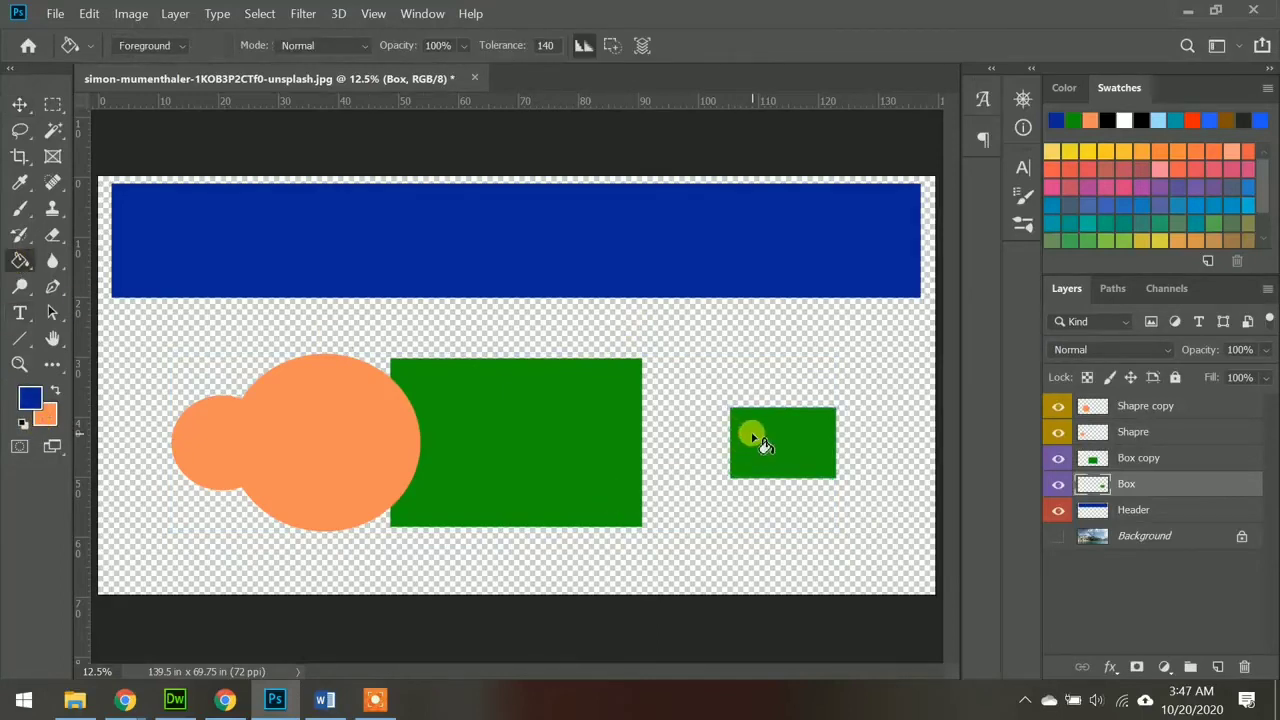
pyautogui.click(748, 432)
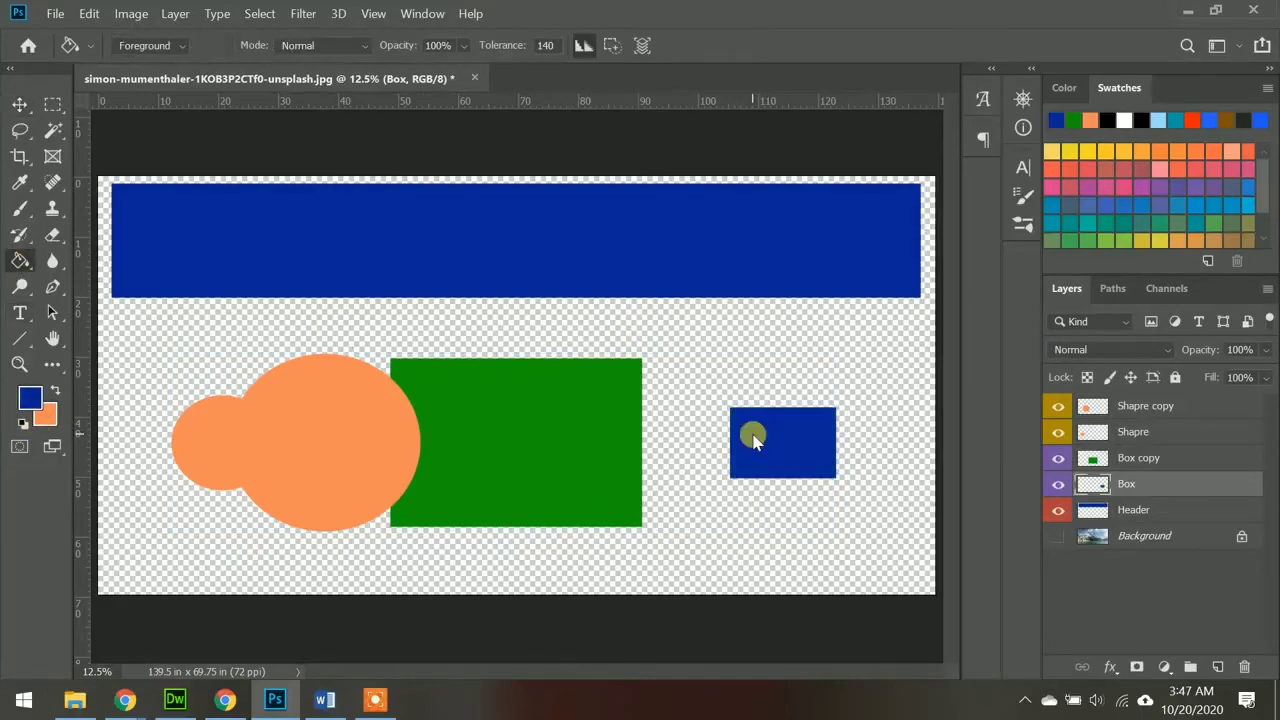
pyautogui.click(20, 104)
pyautogui.click(338, 440)
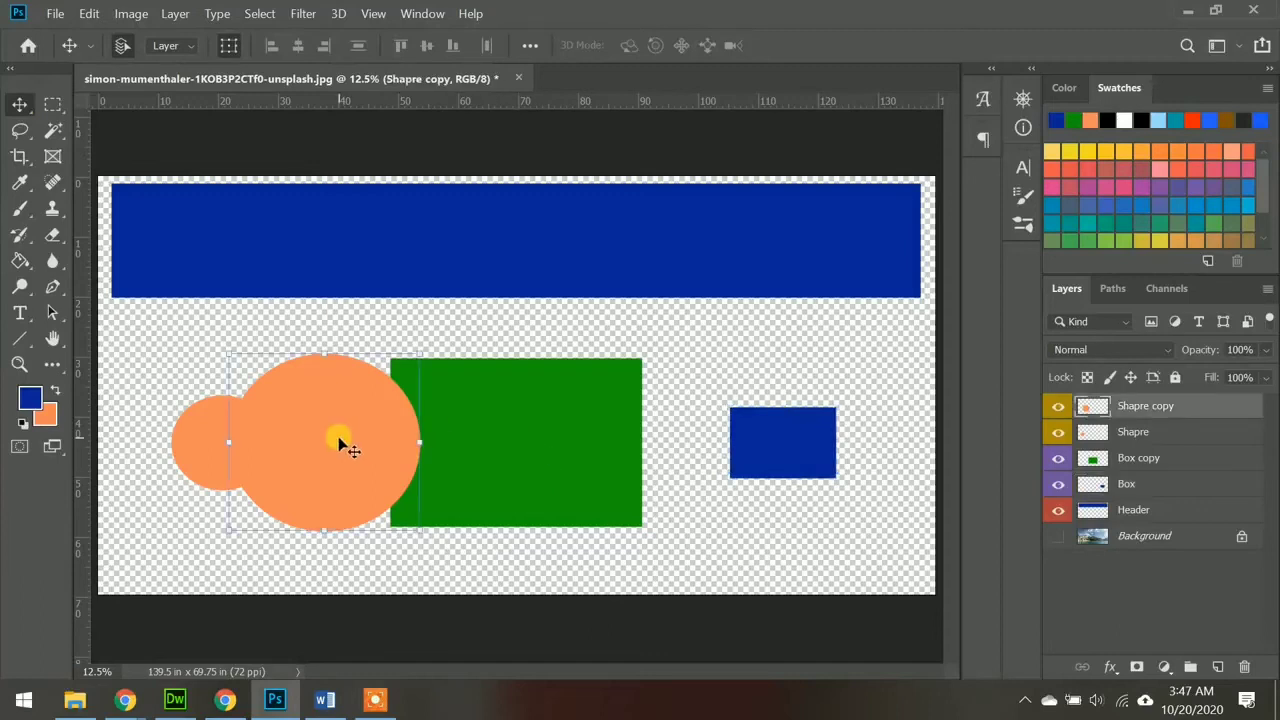
pyautogui.hotkey('ctrl', 't')
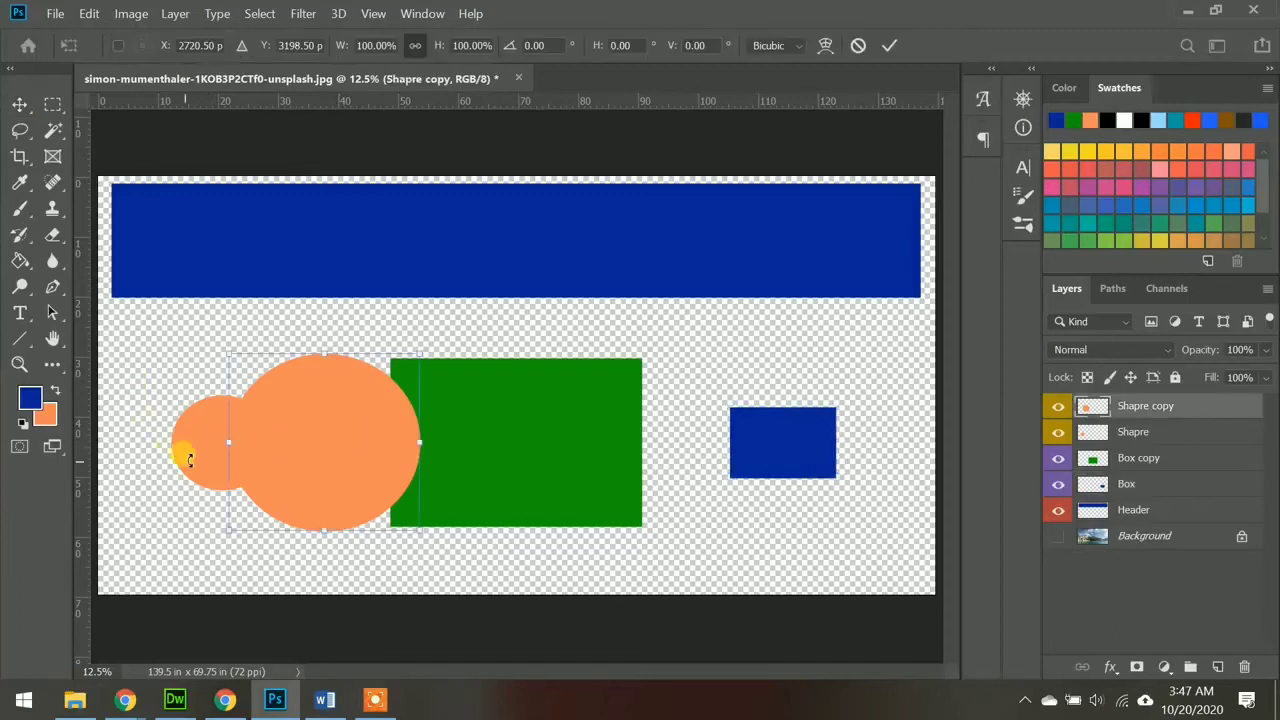
pyautogui.click(17, 107)
# - Choose a light yellow foreground color and fill the small circle on the Shapre layer with it
pyautogui.click(194, 451)
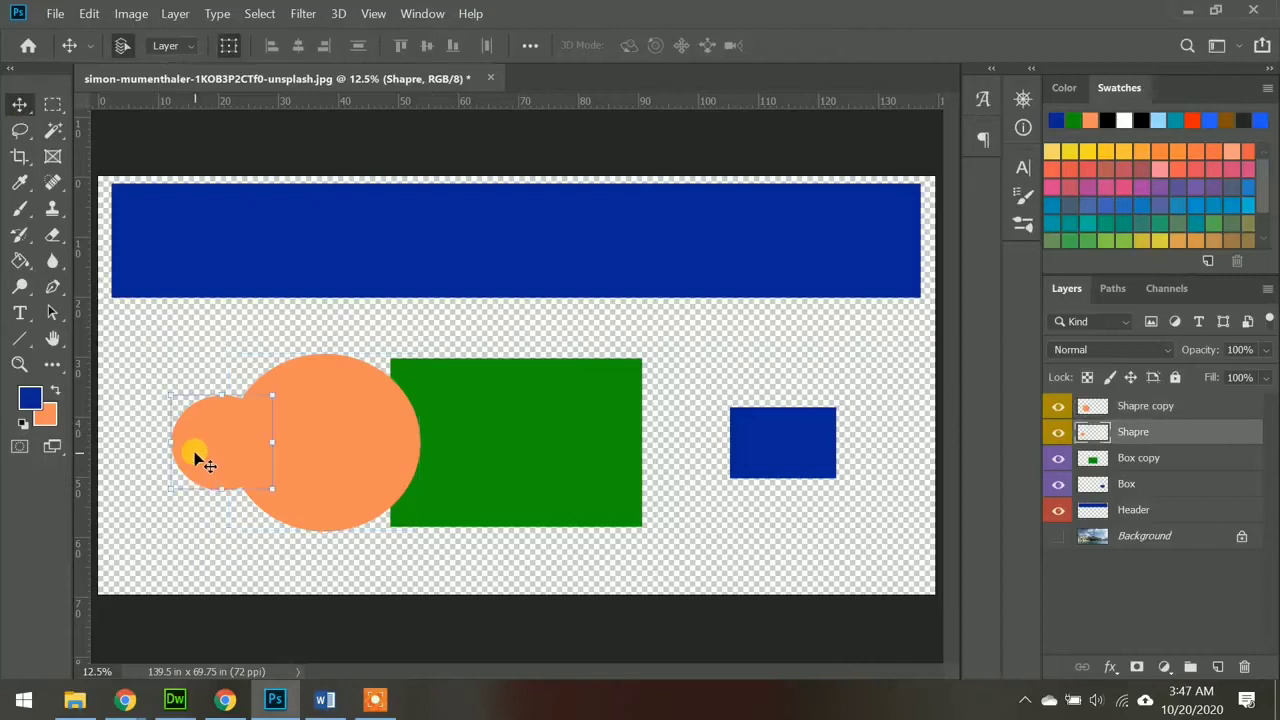
pyautogui.click(44, 399)
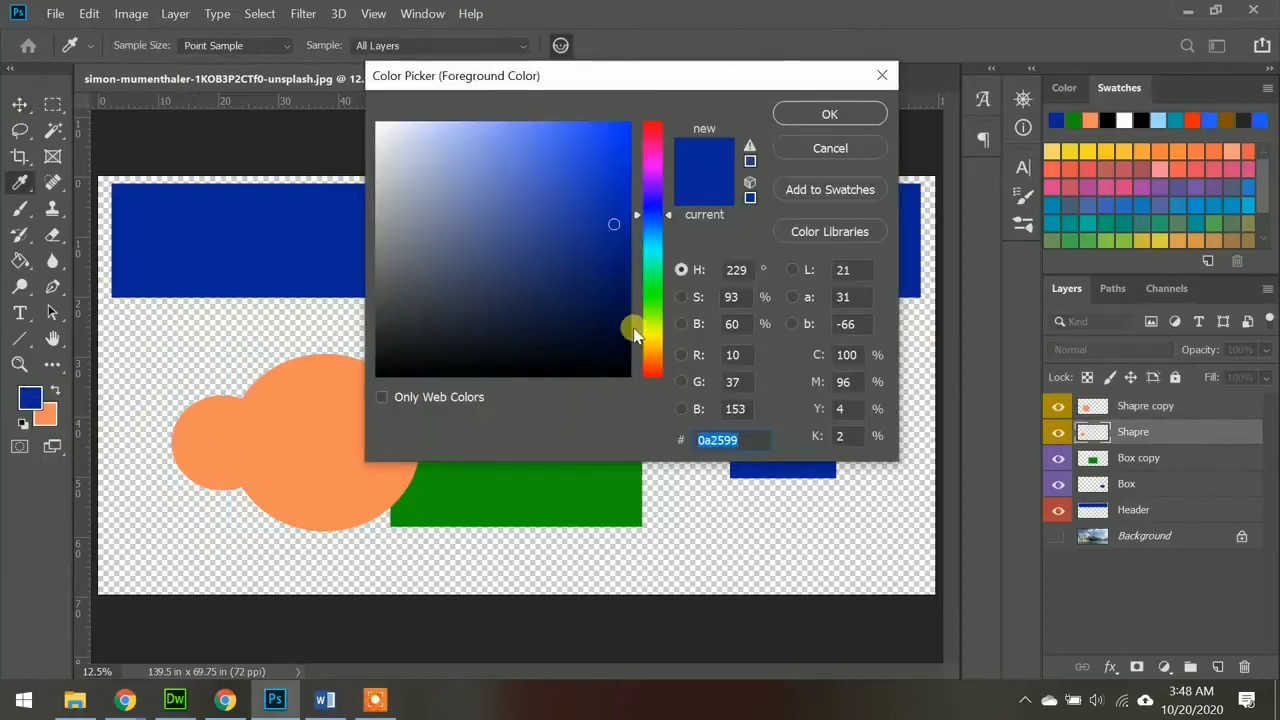
pyautogui.moveTo(652, 306); pyautogui.dragTo(650, 338)
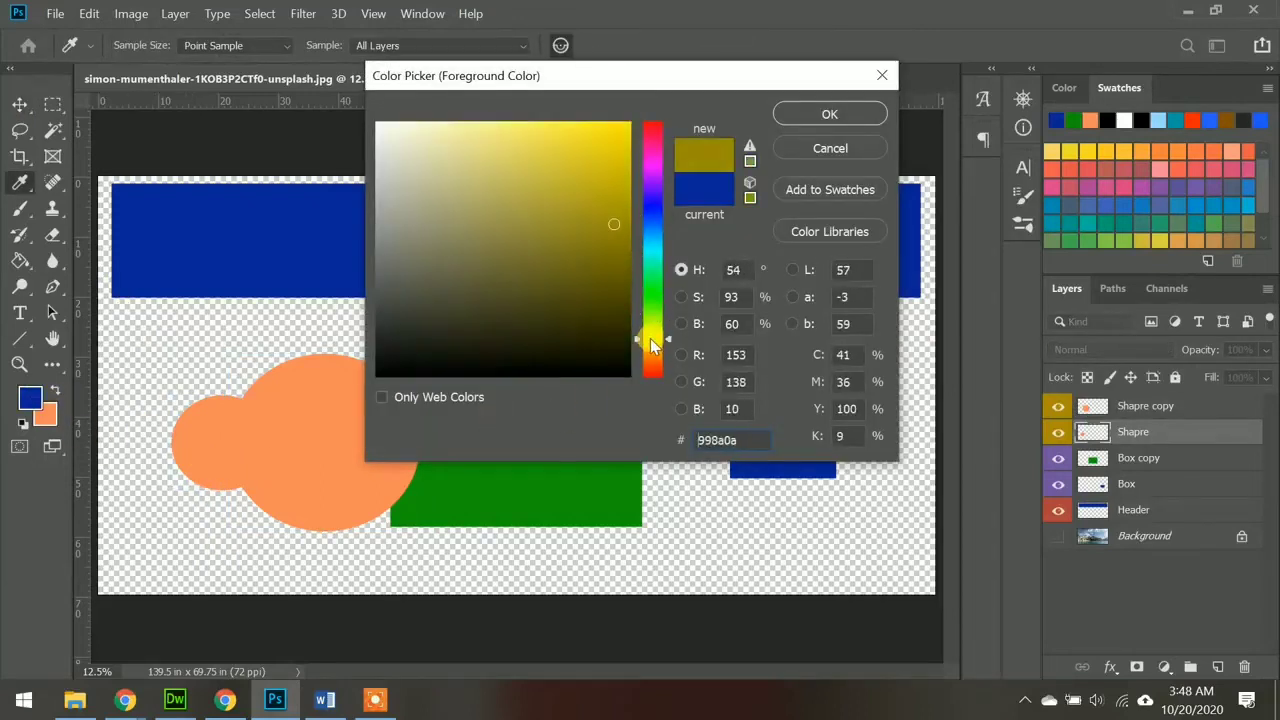
pyautogui.click(535, 140)
pyautogui.click(829, 114)
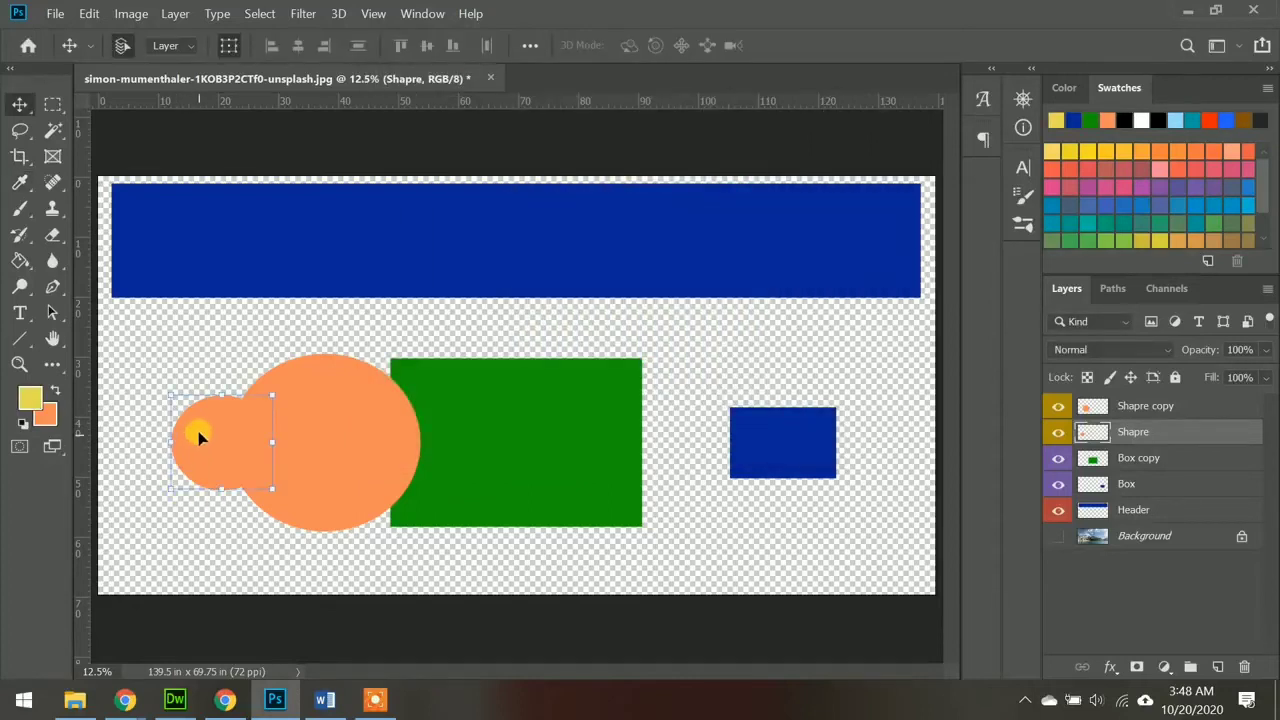
pyautogui.click(20, 259)
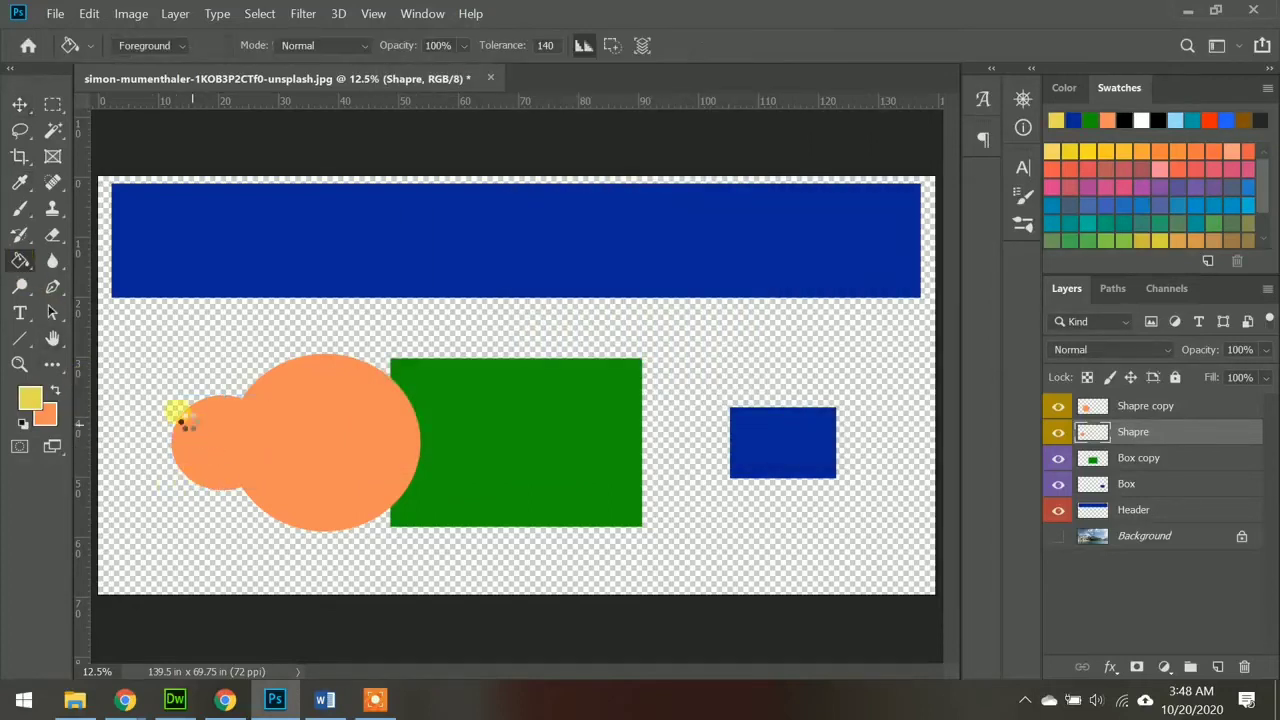
pyautogui.click(180, 418)
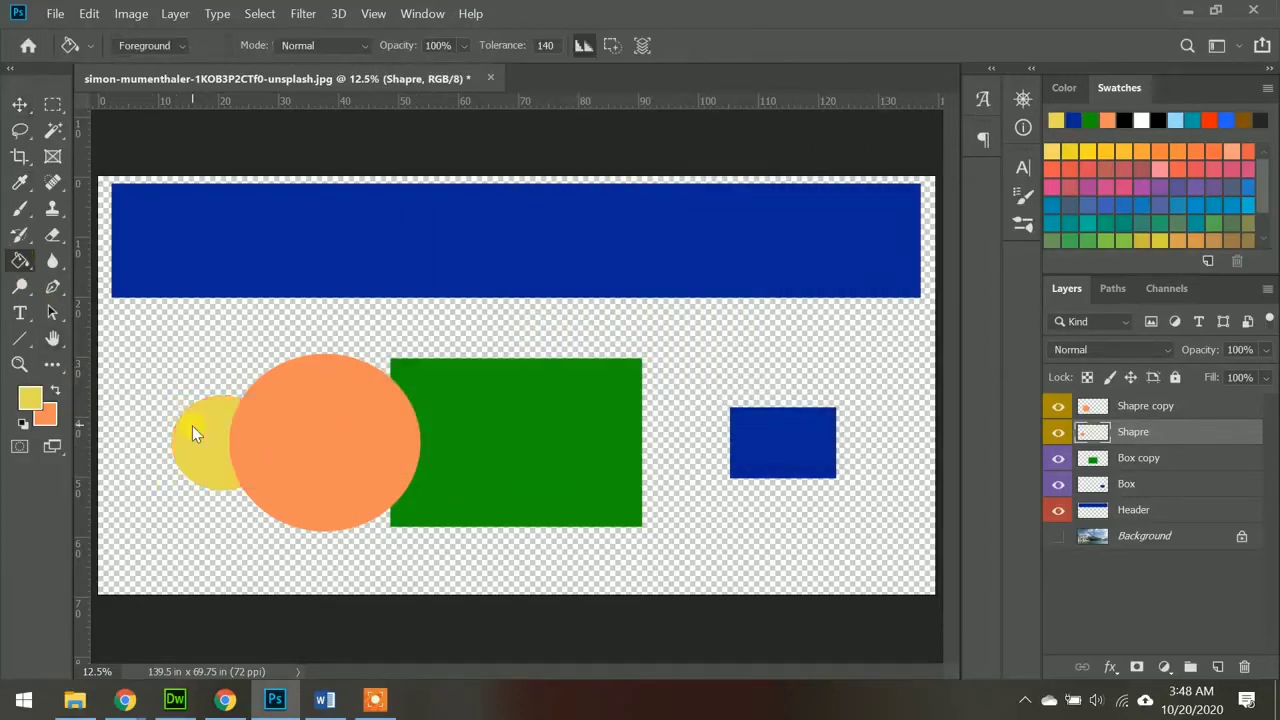
# - Select the Shapre copy and Box copy layers and align their horizontal centers
pyautogui.click(20, 105)
pyautogui.click(337, 428)
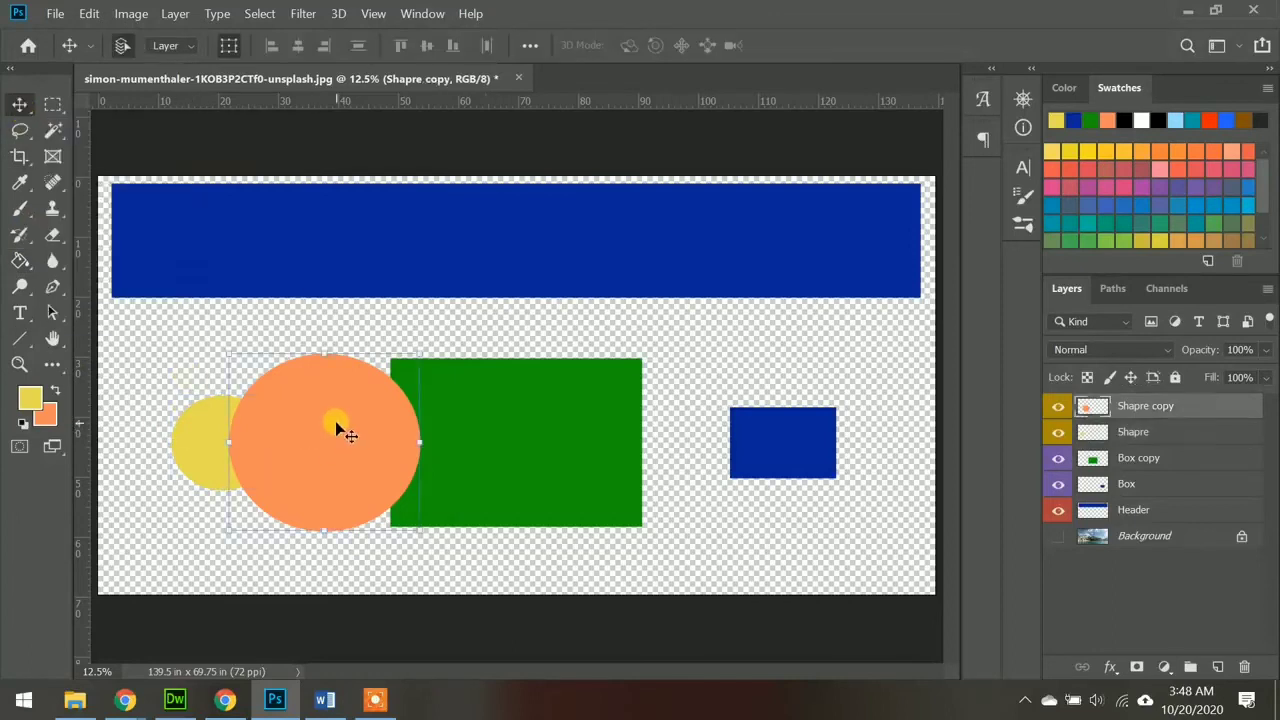
pyautogui.click(209, 438)
pyautogui.click(330, 477)
pyautogui.keyDown('ctrl'); pyautogui.click(1108, 458); pyautogui.keyUp('ctrl')
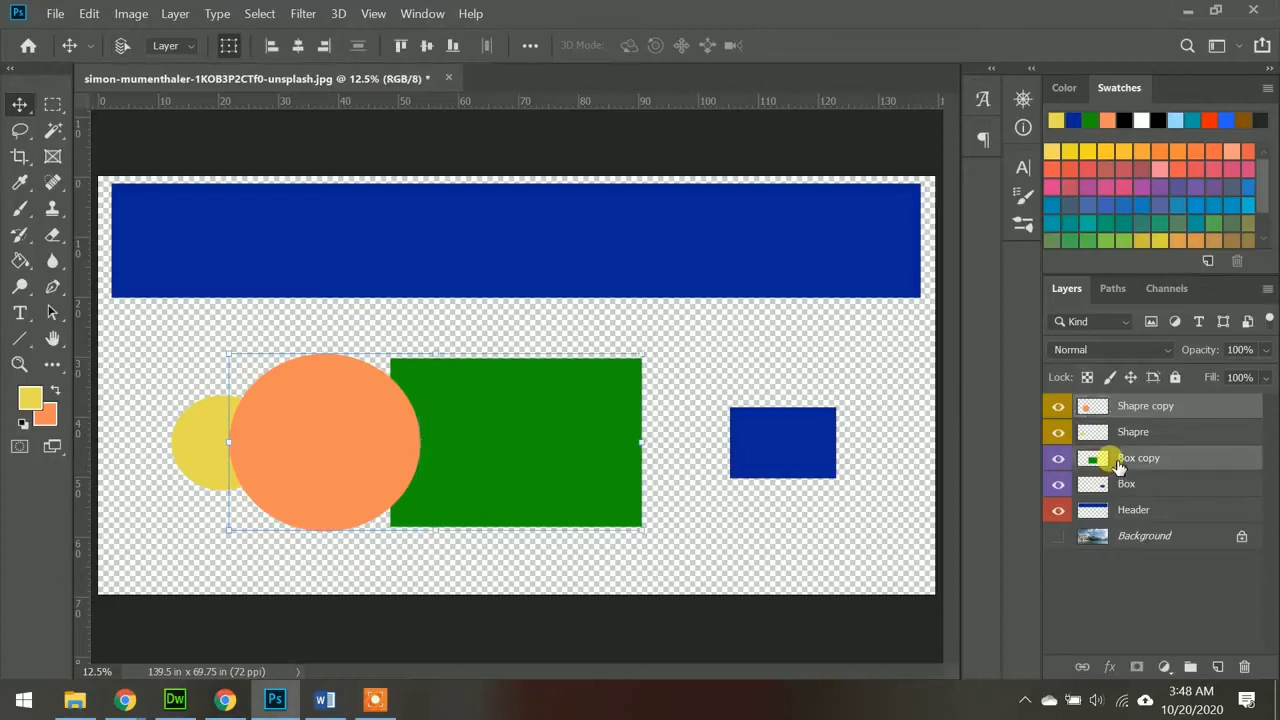
pyautogui.click(300, 53)
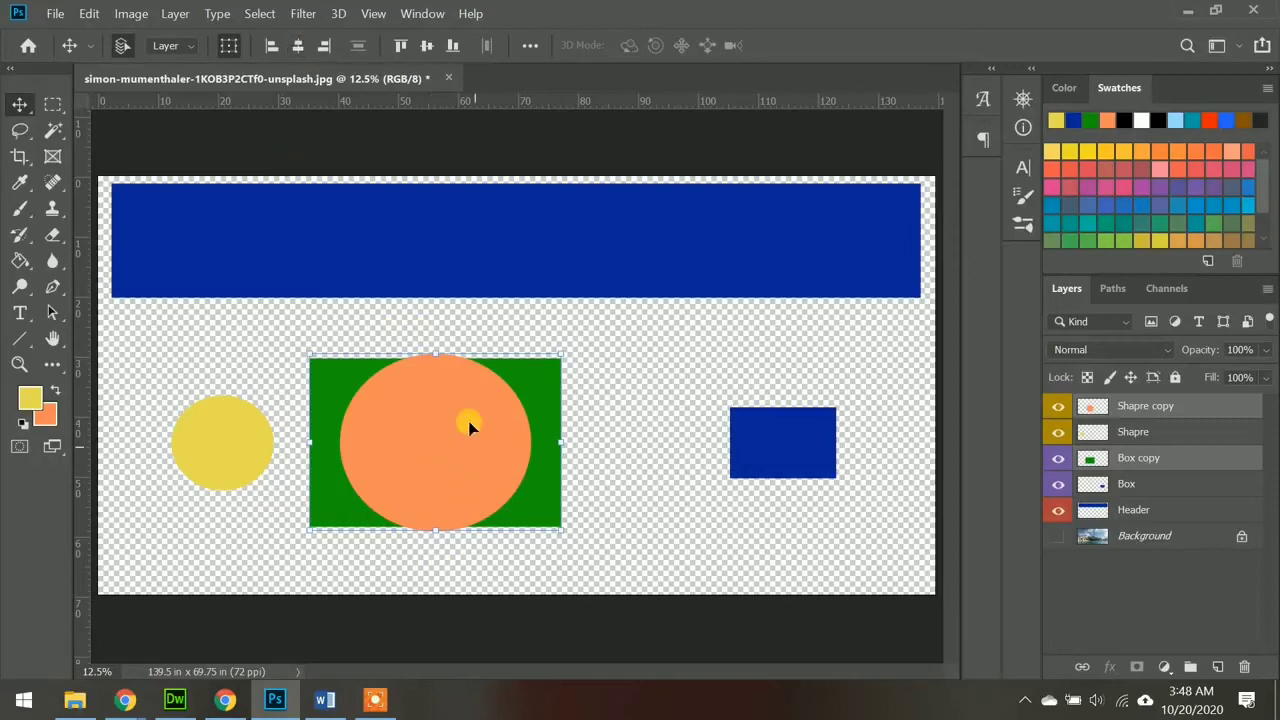
# - Move the yellow circle's Shapre layer below the Box layer in the stack and deselect all layers
pyautogui.click(242, 450)
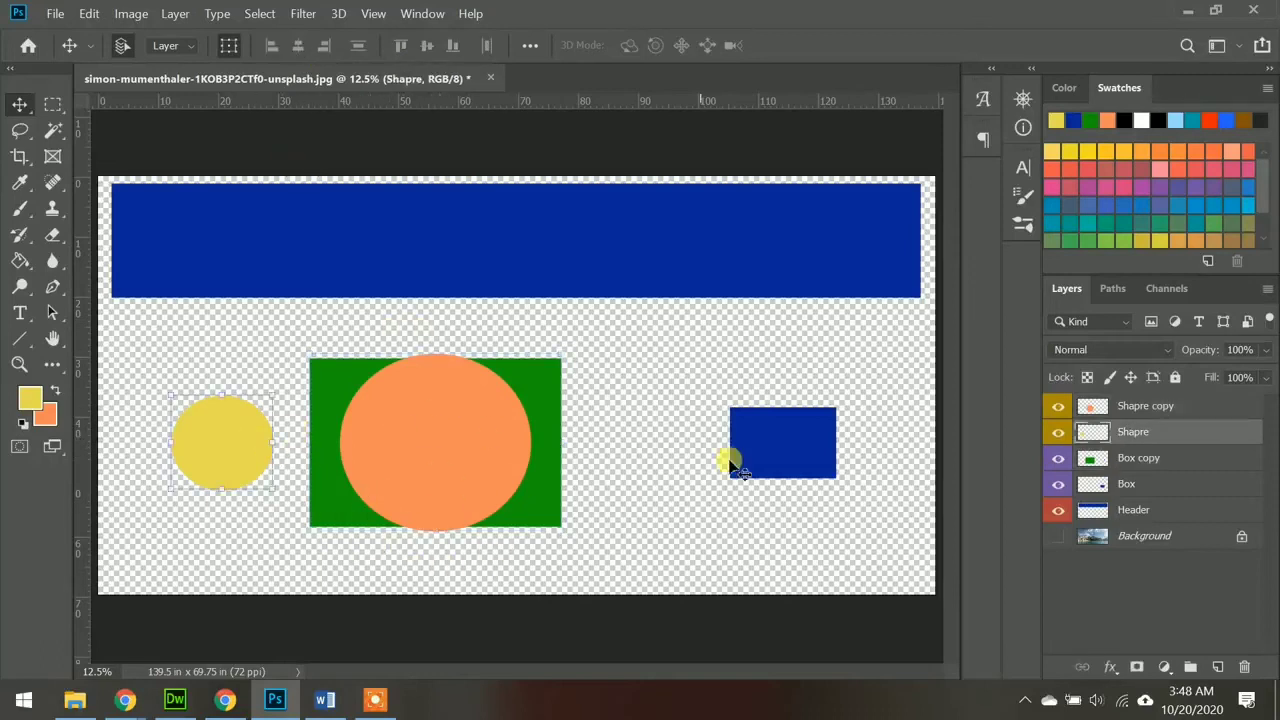
pyautogui.click(778, 448)
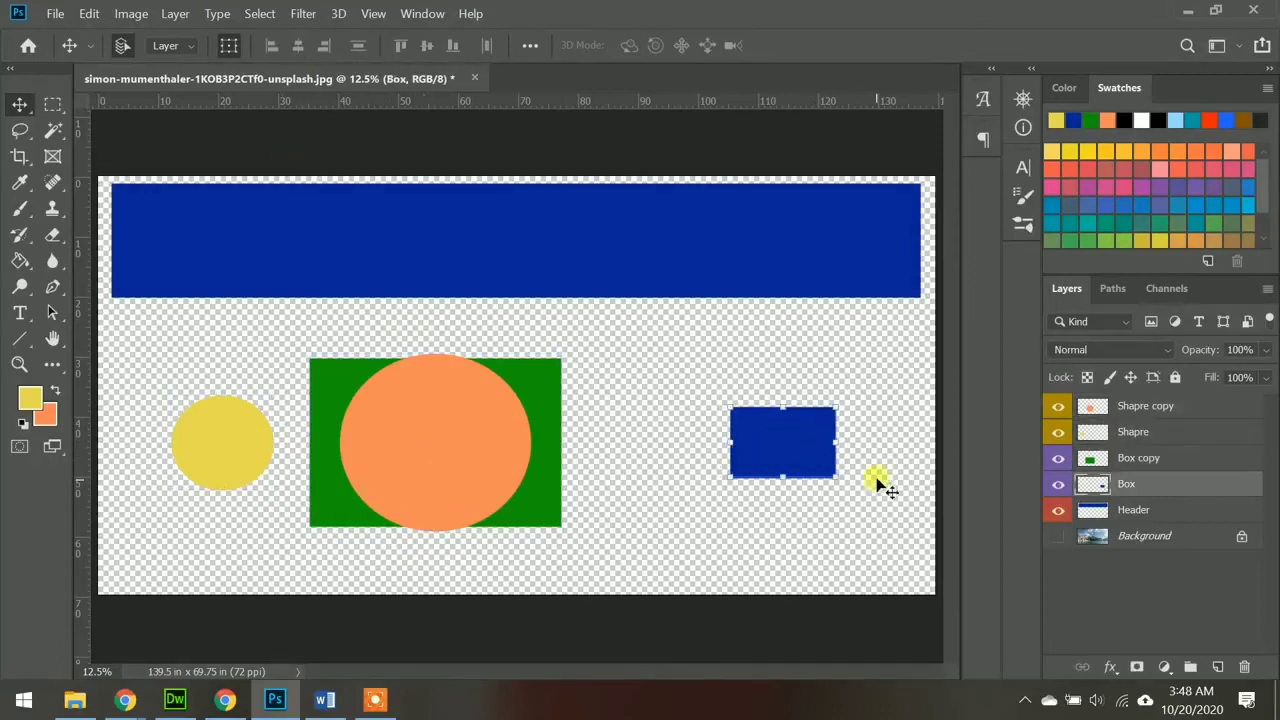
pyautogui.click(1100, 436)
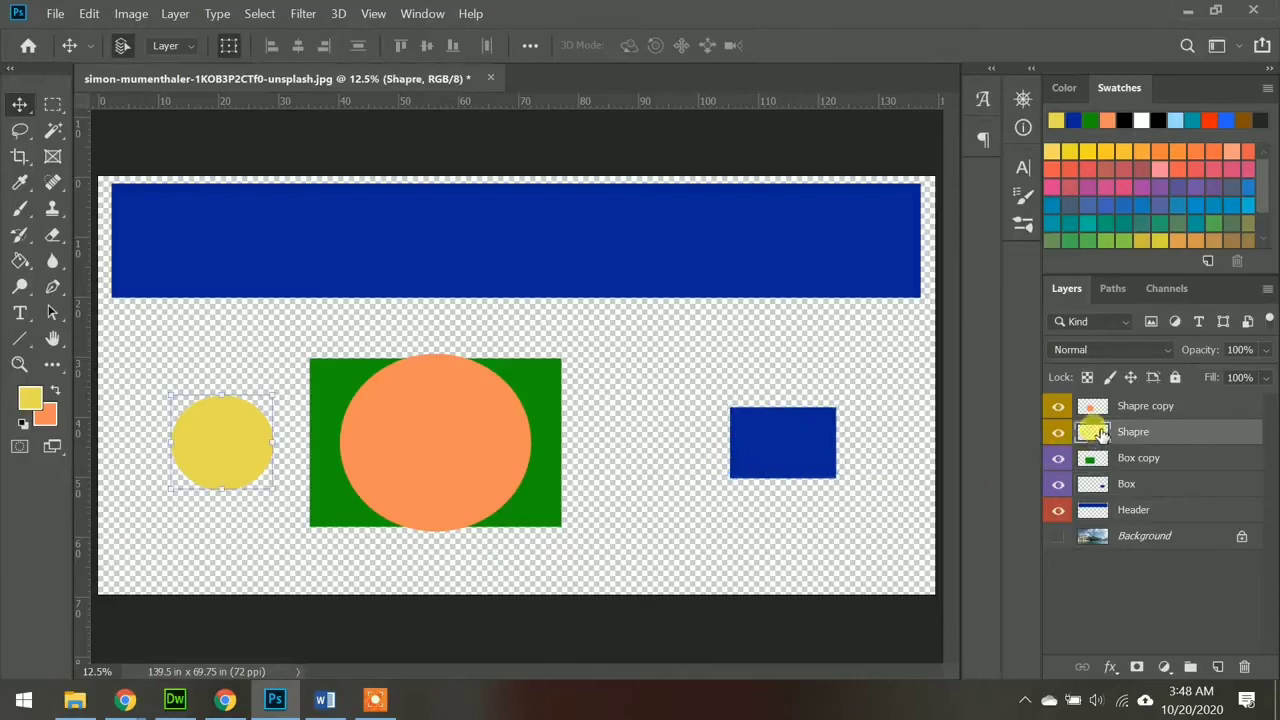
pyautogui.moveTo(1100, 433); pyautogui.dragTo(1096, 494)
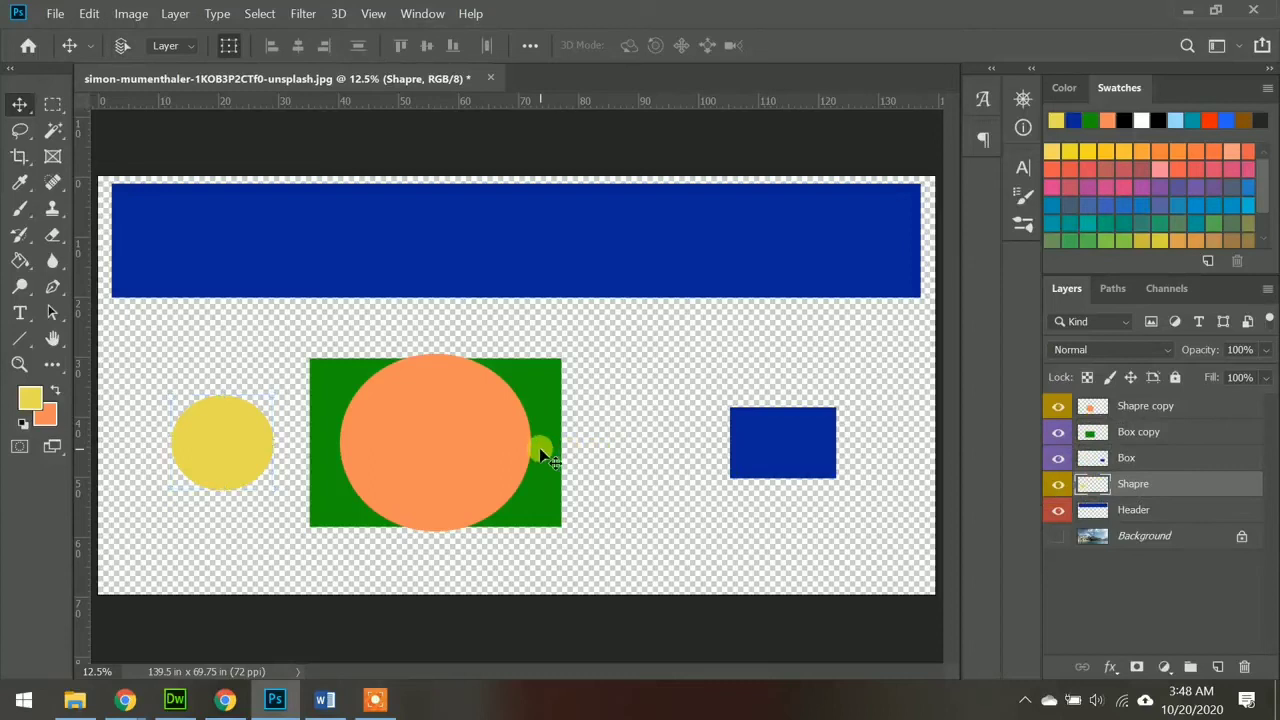
pyautogui.click(588, 432)
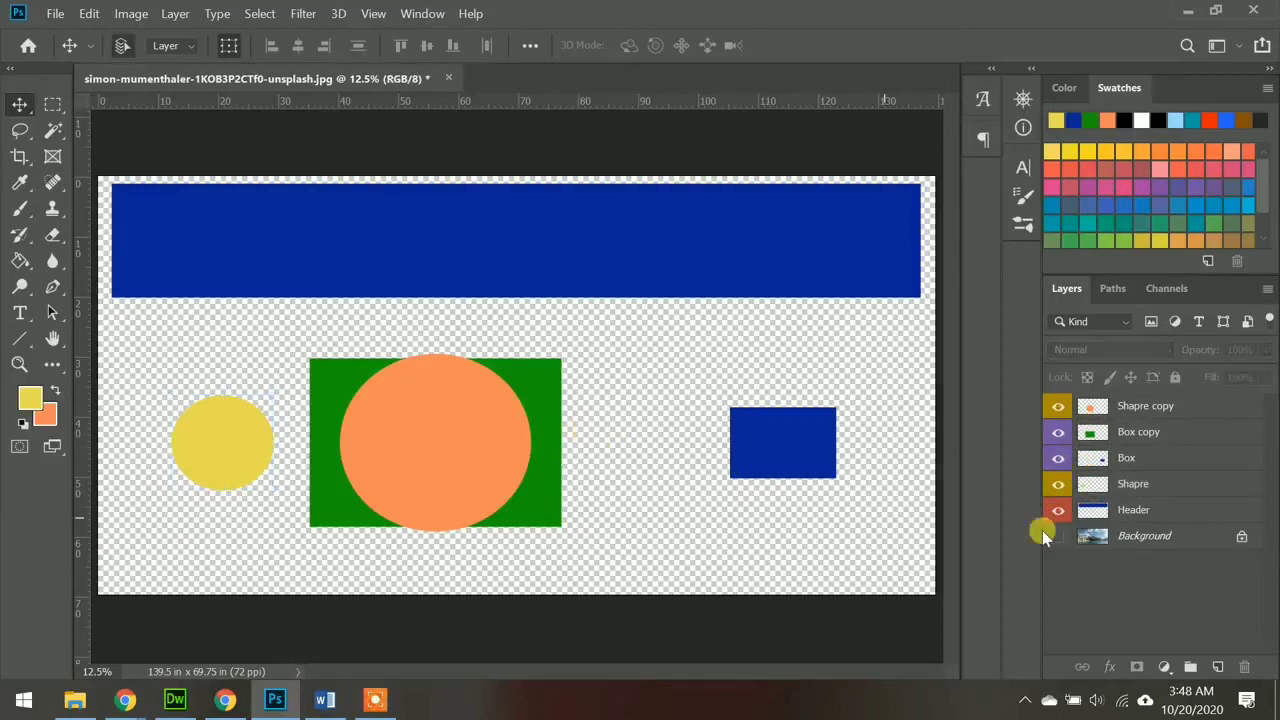
# - Select the Shapre copy, Box copy and Box layers and align their horizontal centers
pyautogui.click(1125, 440)
pyautogui.keyDown('ctrl'); pyautogui.click(1130, 412); pyautogui.keyUp('ctrl')
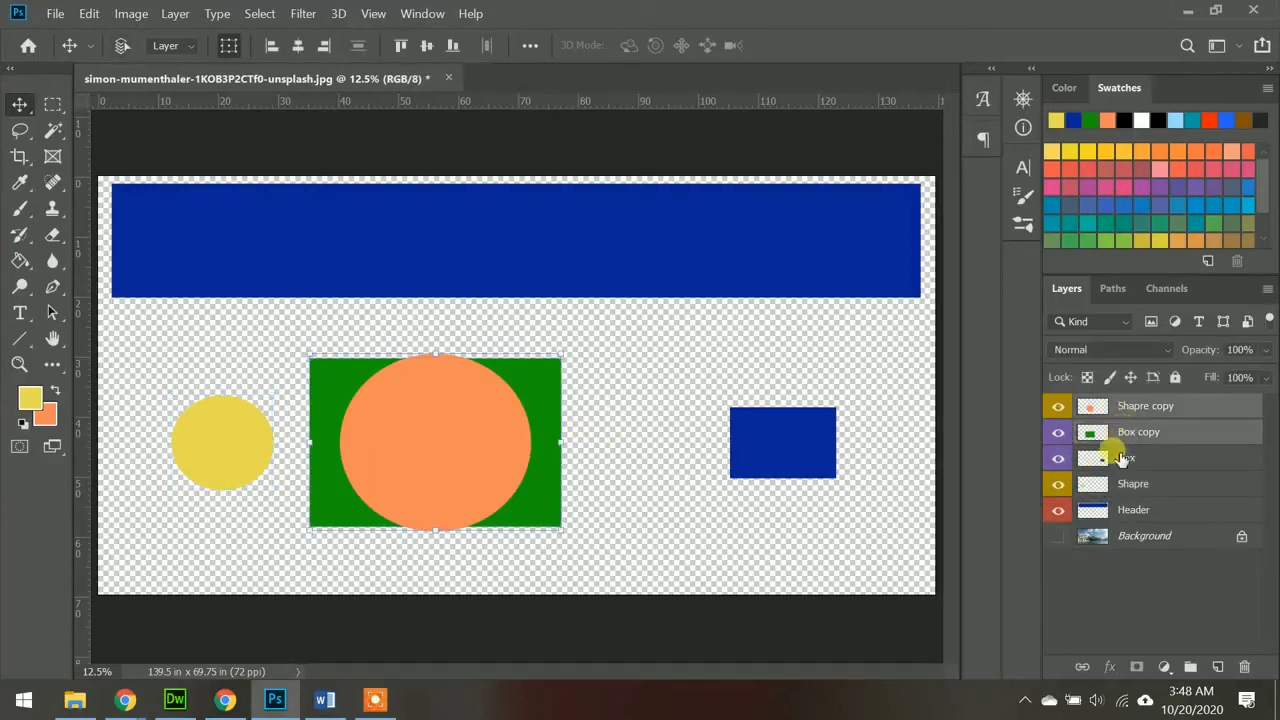
pyautogui.keyDown('ctrl'); pyautogui.click(1120, 460); pyautogui.keyUp('ctrl')
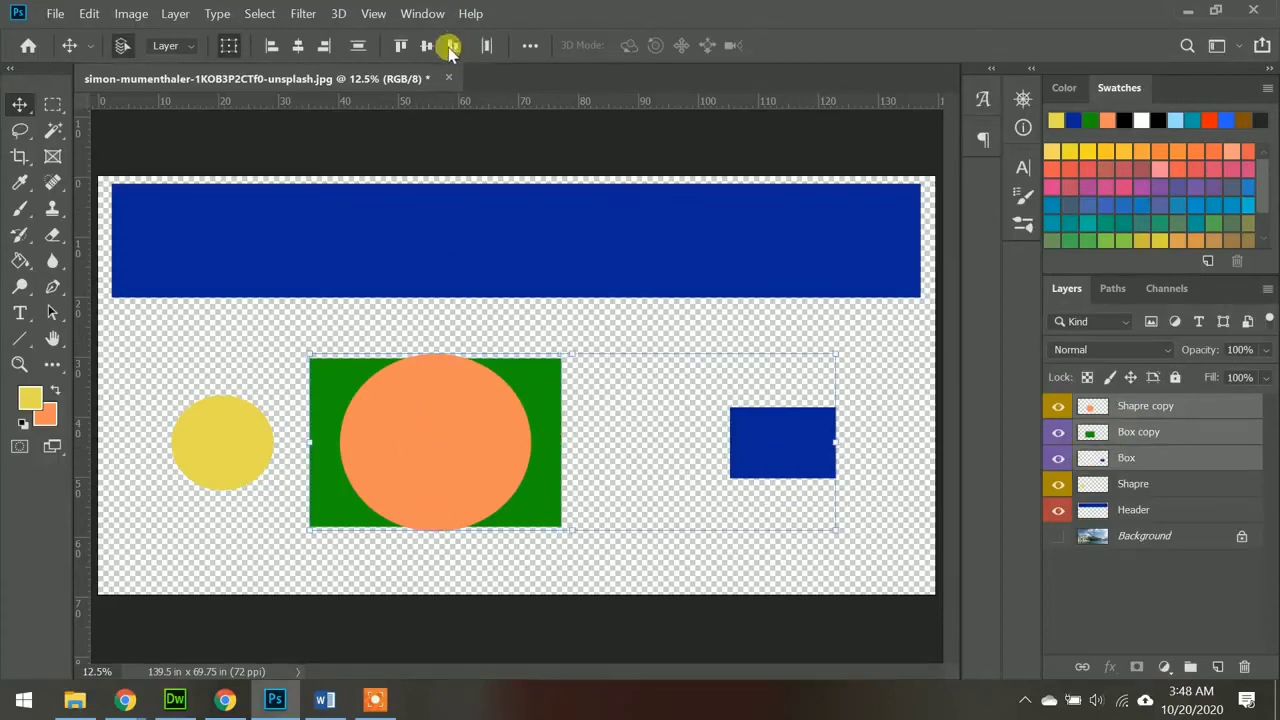
pyautogui.click(298, 47)
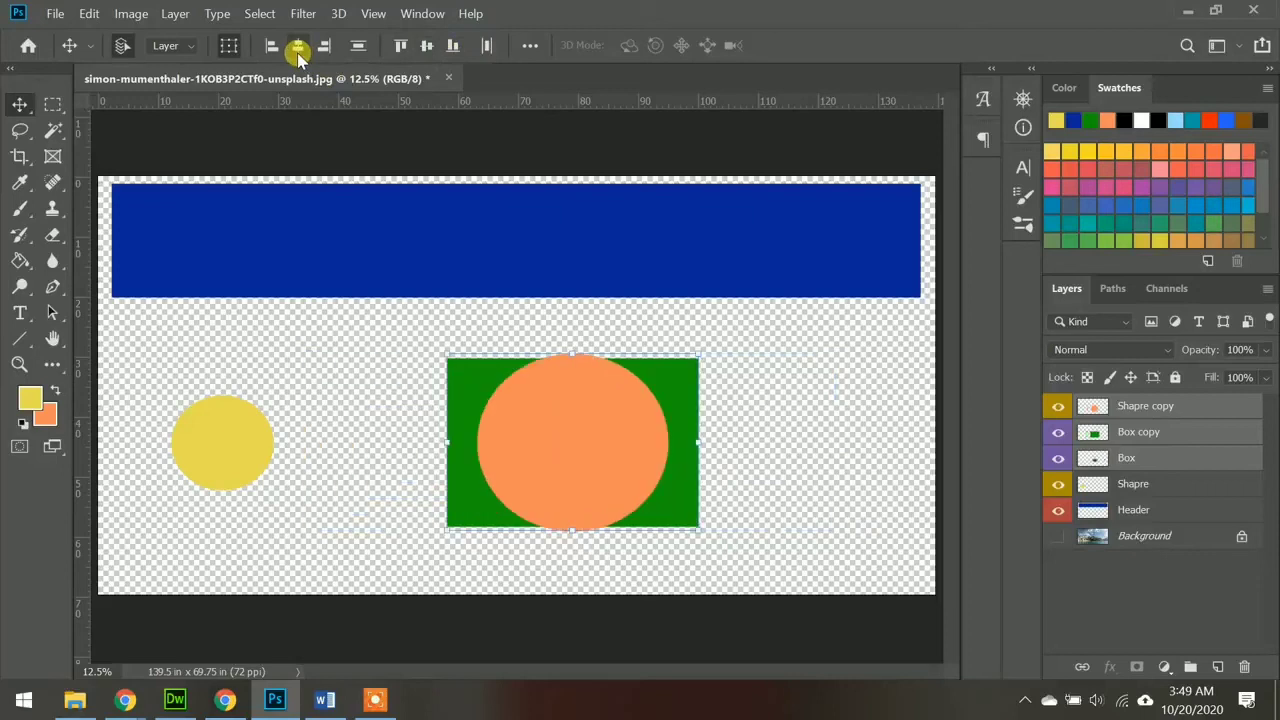
# - Bring the Box layer to the top of the layer stack, then place the Shapre layer above it
pyautogui.click(1120, 460)
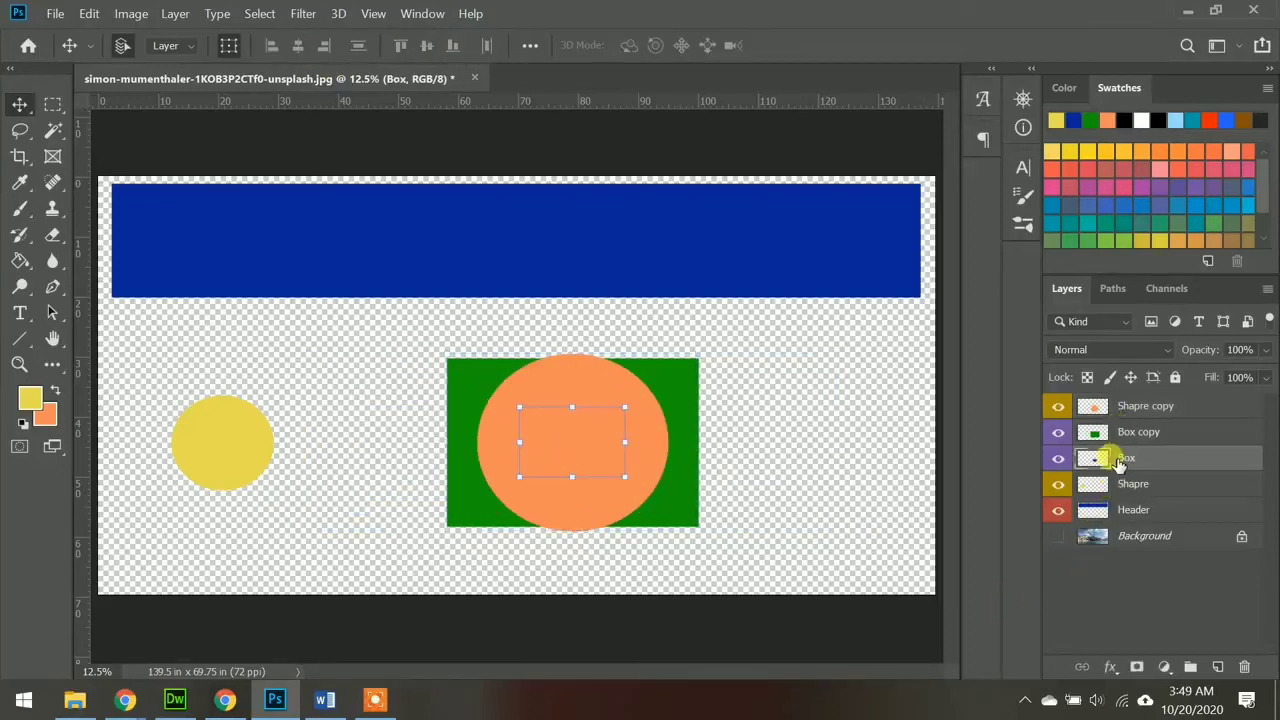
pyautogui.moveTo(1120, 460); pyautogui.dragTo(1100, 385)
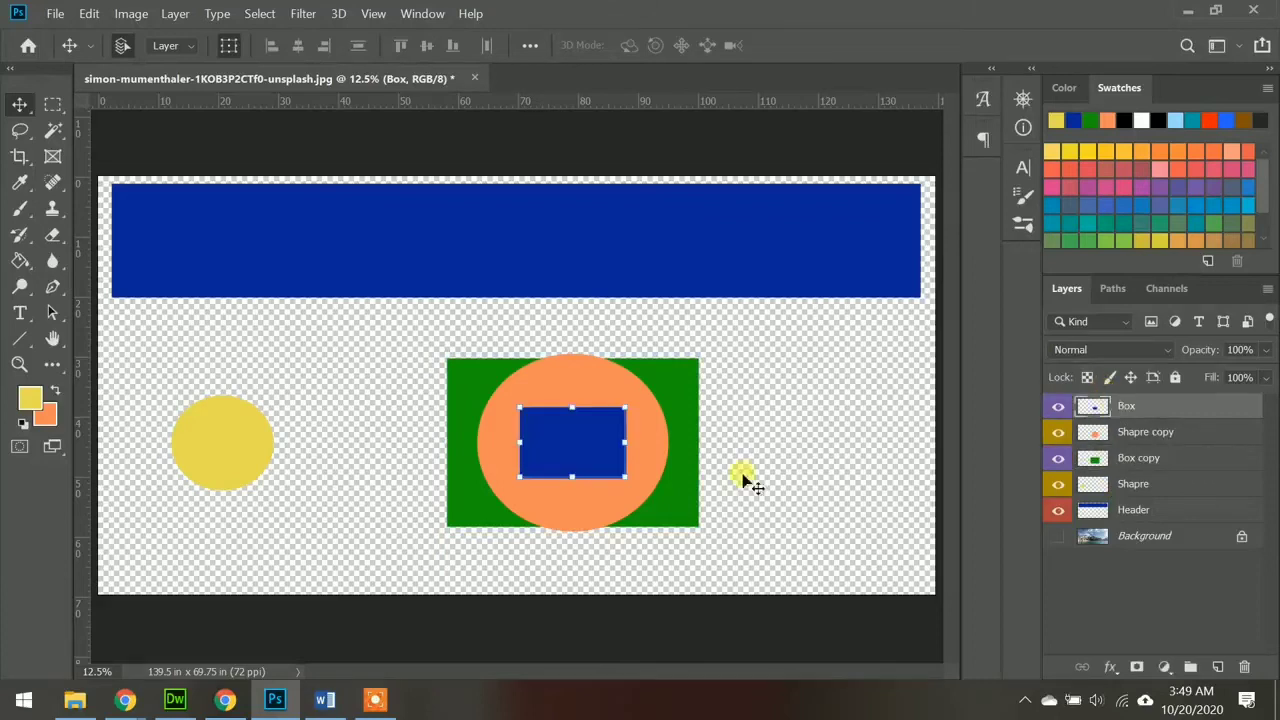
pyautogui.click(238, 453)
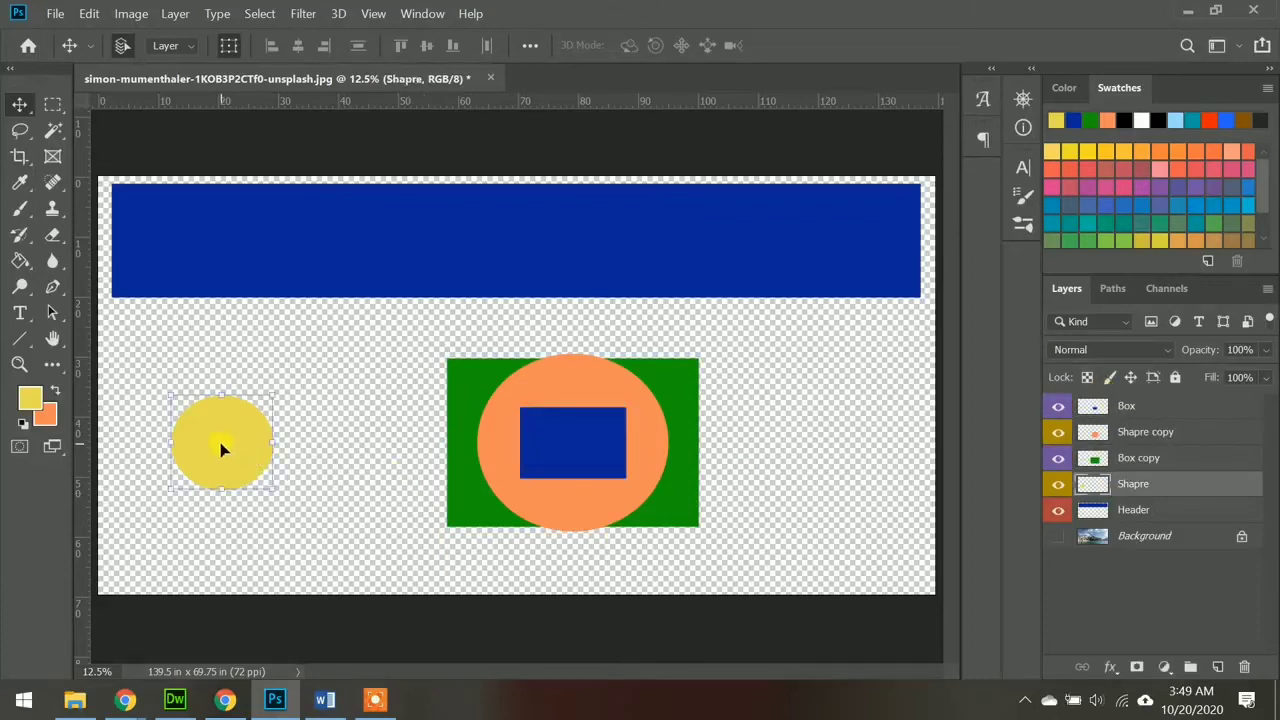
pyautogui.keyDown('ctrl'); pyautogui.click(1120, 458); pyautogui.keyUp('ctrl')
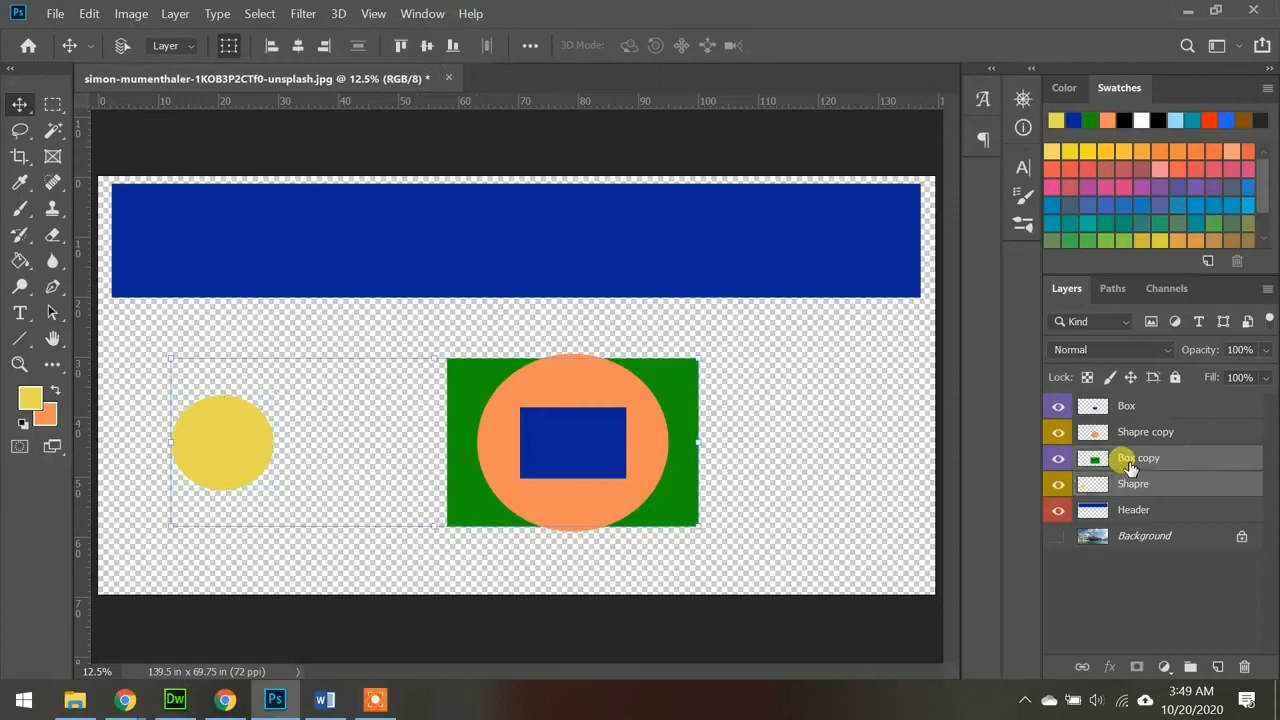
pyautogui.click(1124, 490)
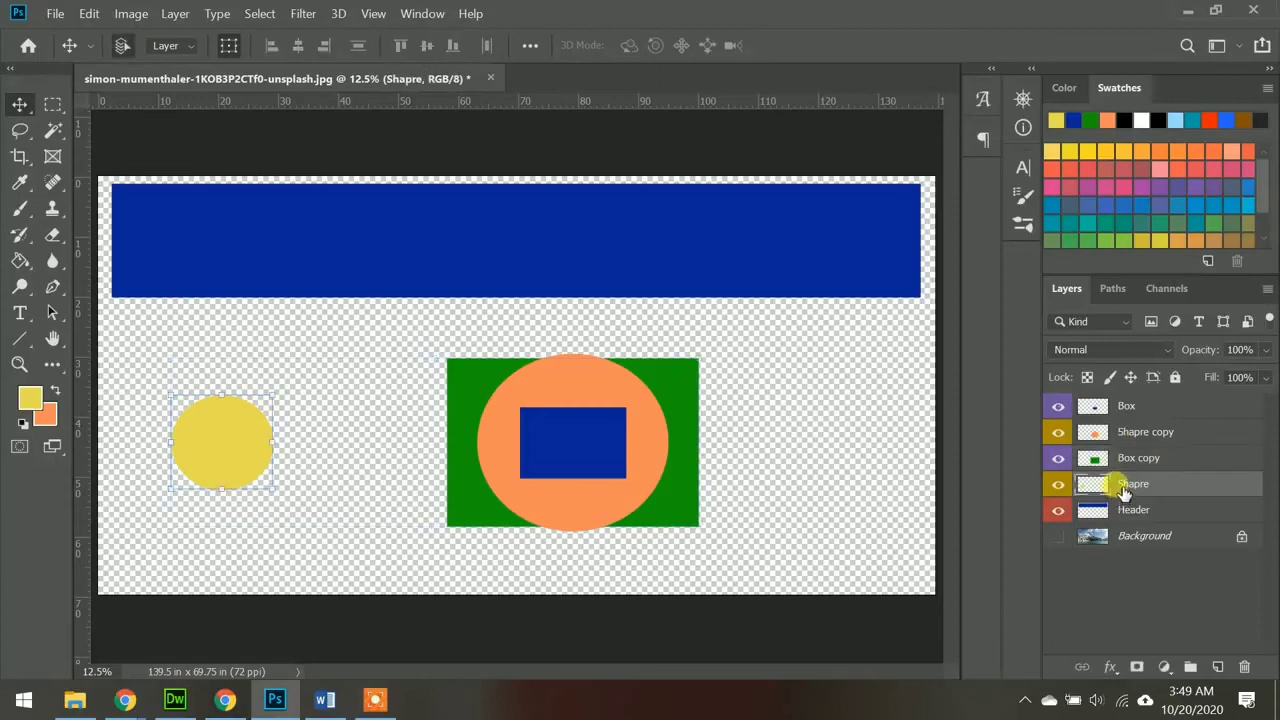
pyautogui.moveTo(1124, 490); pyautogui.dragTo(1116, 407)
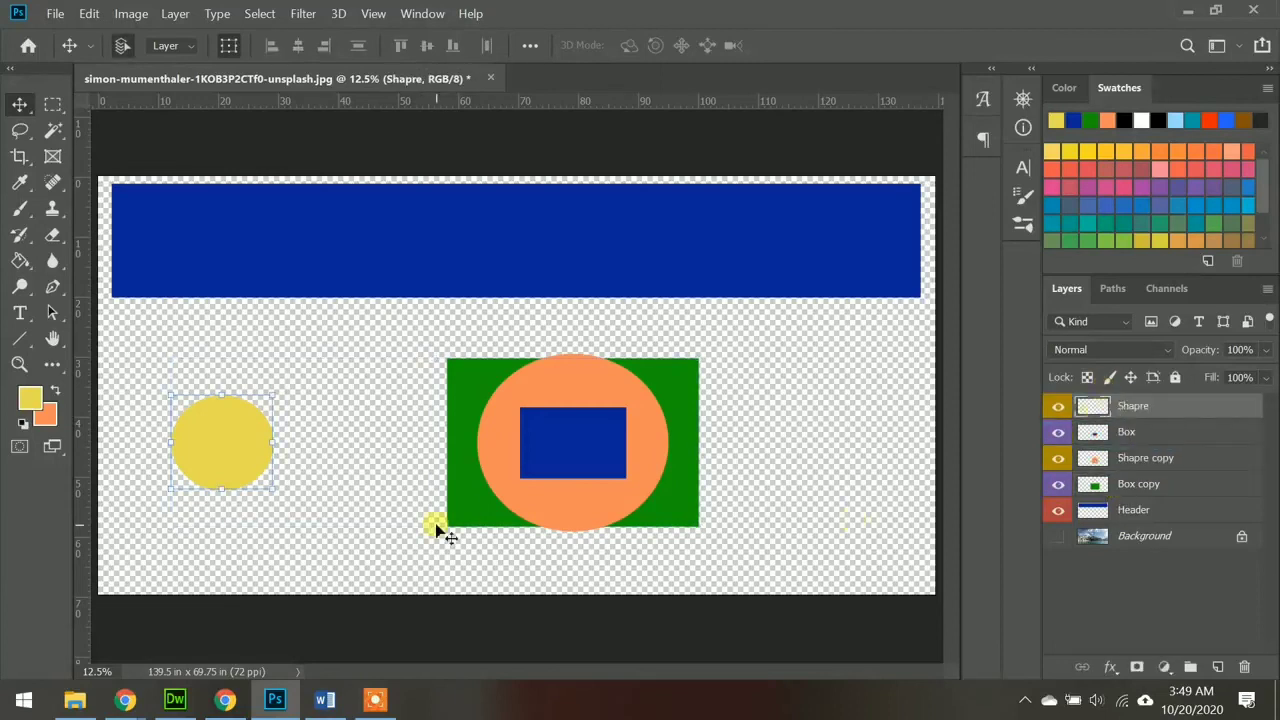
# - Align the horizontal centers of the Shapre, Box, Shapre copy and Box copy layers, then deselect them
pyautogui.keyDown('ctrl'); pyautogui.click(1125, 484); pyautogui.keyUp('ctrl')
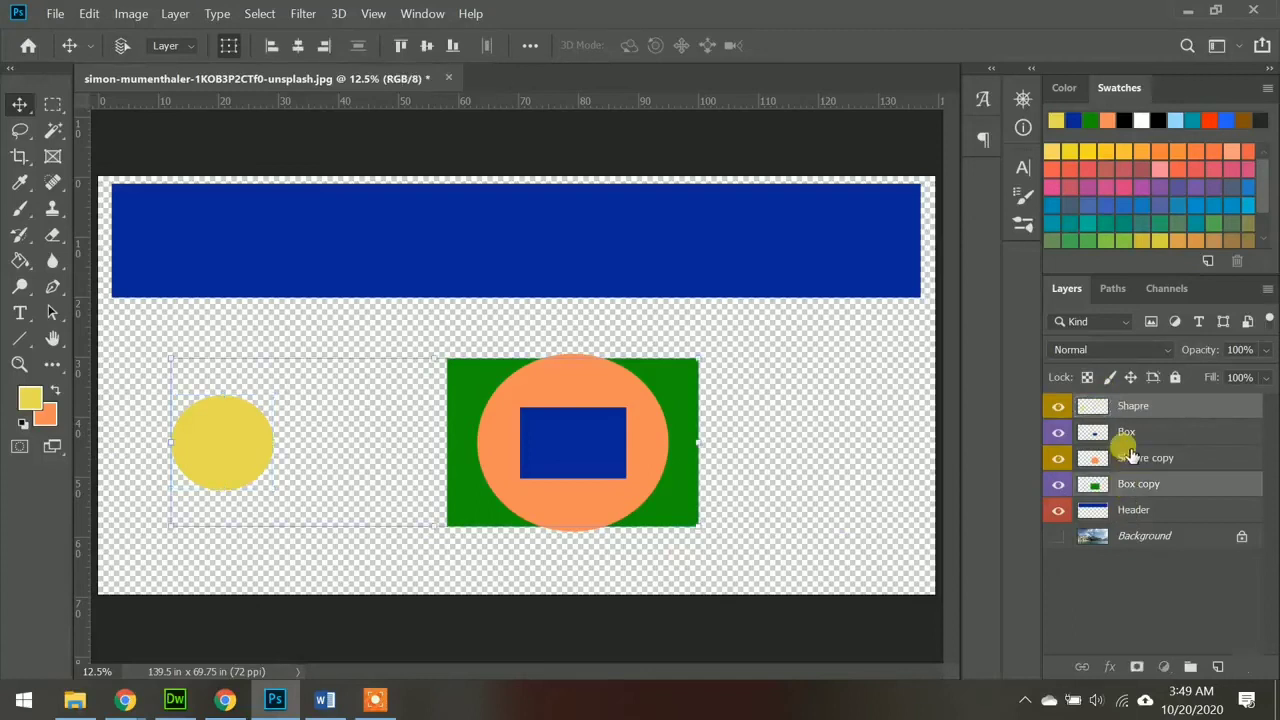
pyautogui.keyDown('ctrl'); pyautogui.click(1128, 434); pyautogui.keyUp('ctrl')
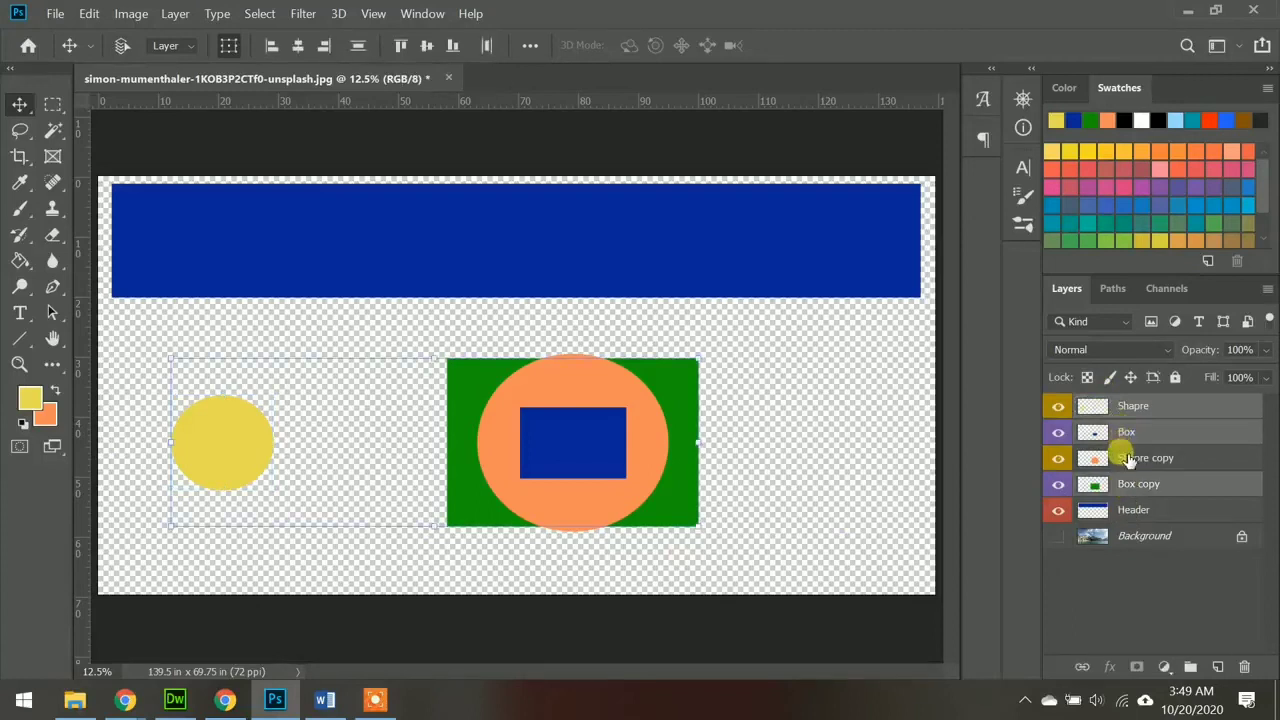
pyautogui.keyDown('ctrl'); pyautogui.click(1128, 458); pyautogui.keyUp('ctrl')
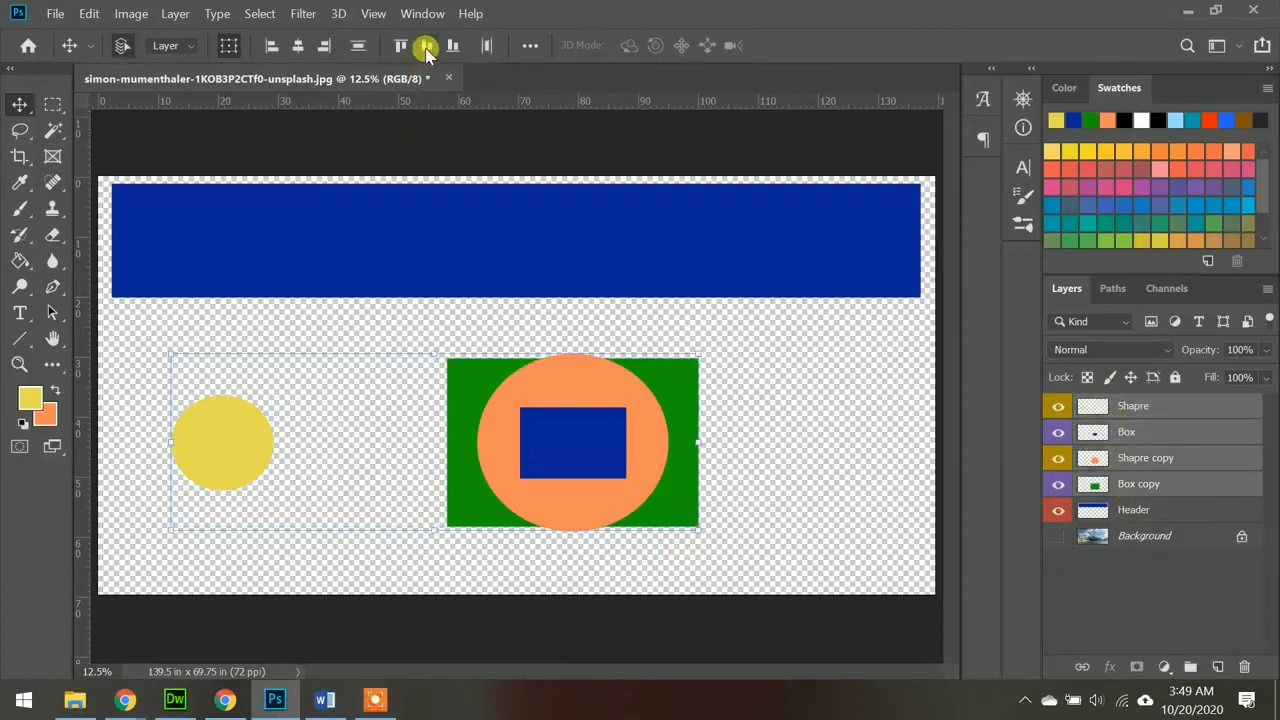
pyautogui.click(297, 47)
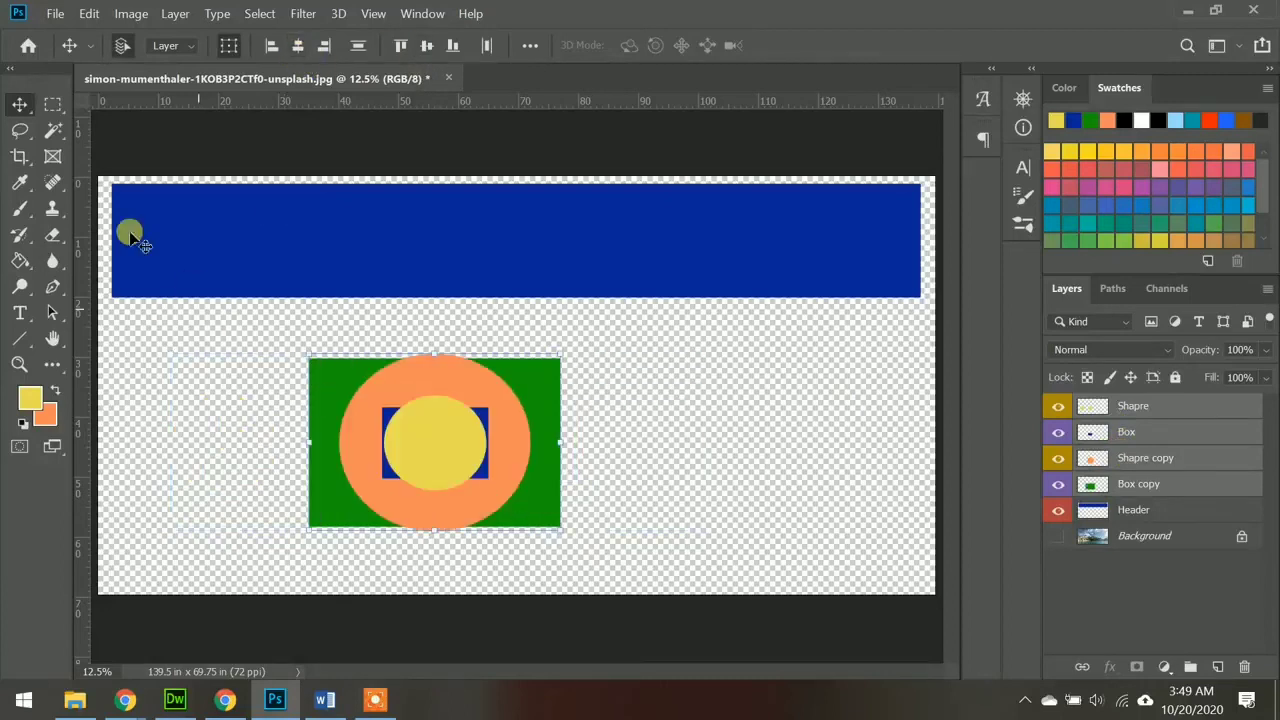
pyautogui.click(240, 352)
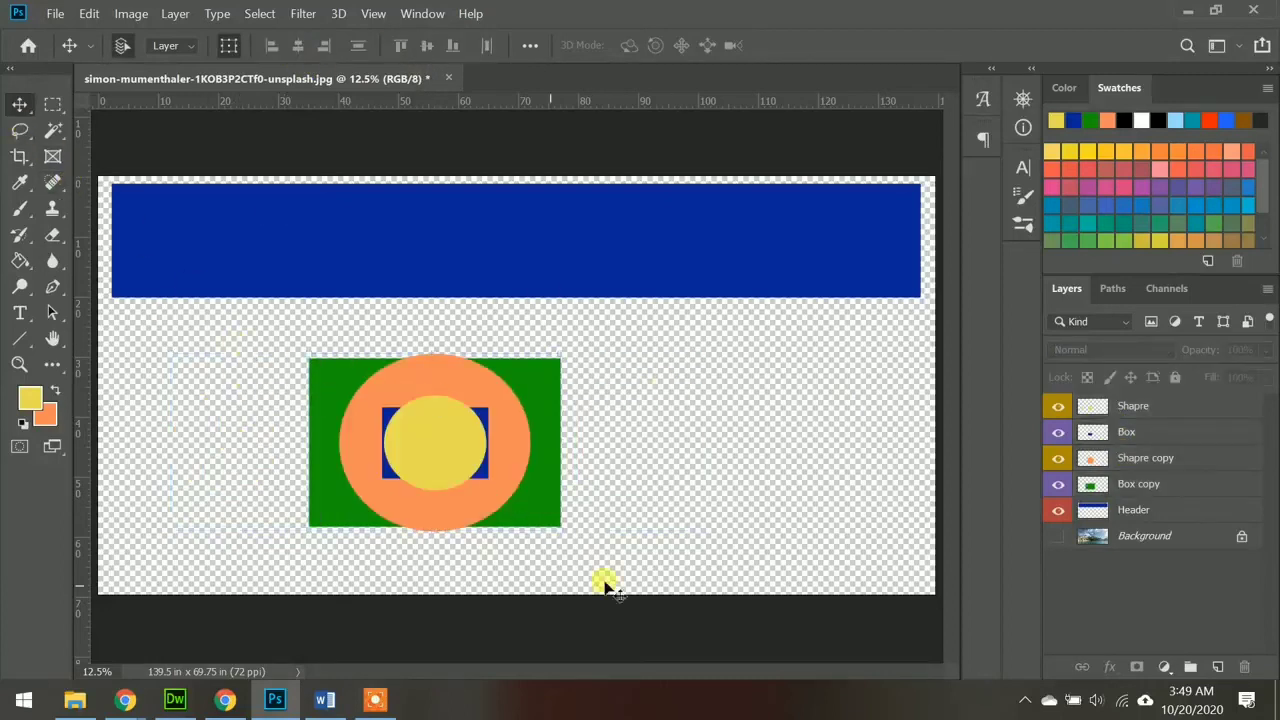
# - Spread the stacked shapes out in a row below the header: green rectangle, orange circle, small blue box and yellow circle
pyautogui.moveTo(438, 457); pyautogui.dragTo(774, 406)
pyautogui.moveTo(443, 451); pyautogui.dragTo(711, 515)
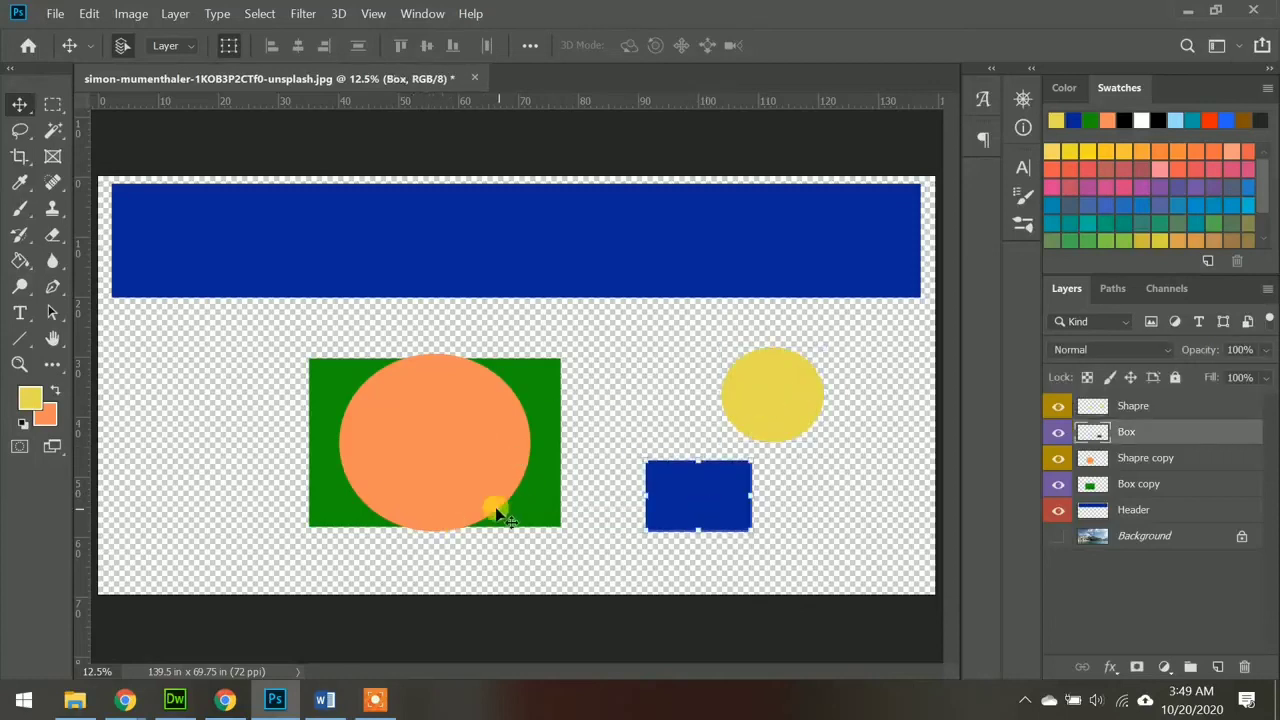
pyautogui.moveTo(473, 465); pyautogui.dragTo(257, 451)
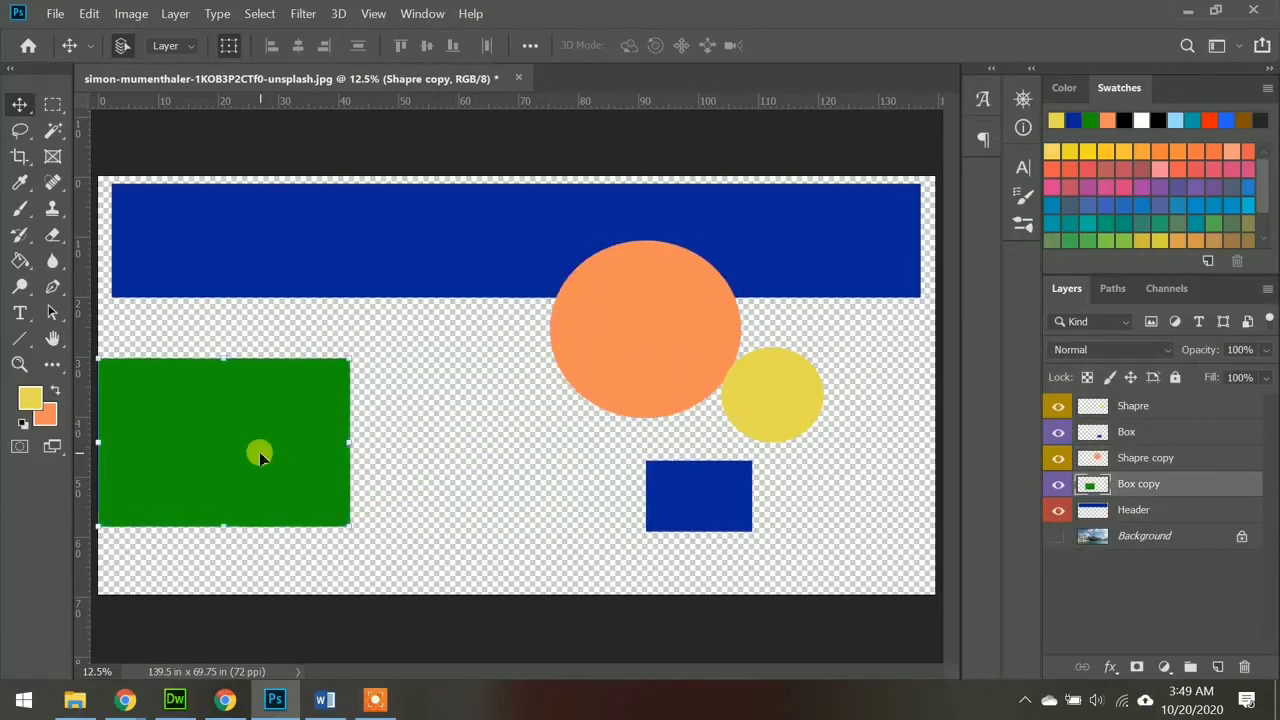
pyautogui.moveTo(643, 366); pyautogui.dragTo(477, 451)
pyautogui.moveTo(778, 430); pyautogui.dragTo(856, 482)
pyautogui.moveTo(731, 486); pyautogui.dragTo(748, 414)
pyautogui.moveTo(288, 440); pyautogui.dragTo(314, 446)
# - Select the Shapre, Box, Shapre copy and Box copy layers together and align their vertical centers
pyautogui.keyDown('ctrl'); pyautogui.click(1122, 456); pyautogui.keyUp('ctrl')
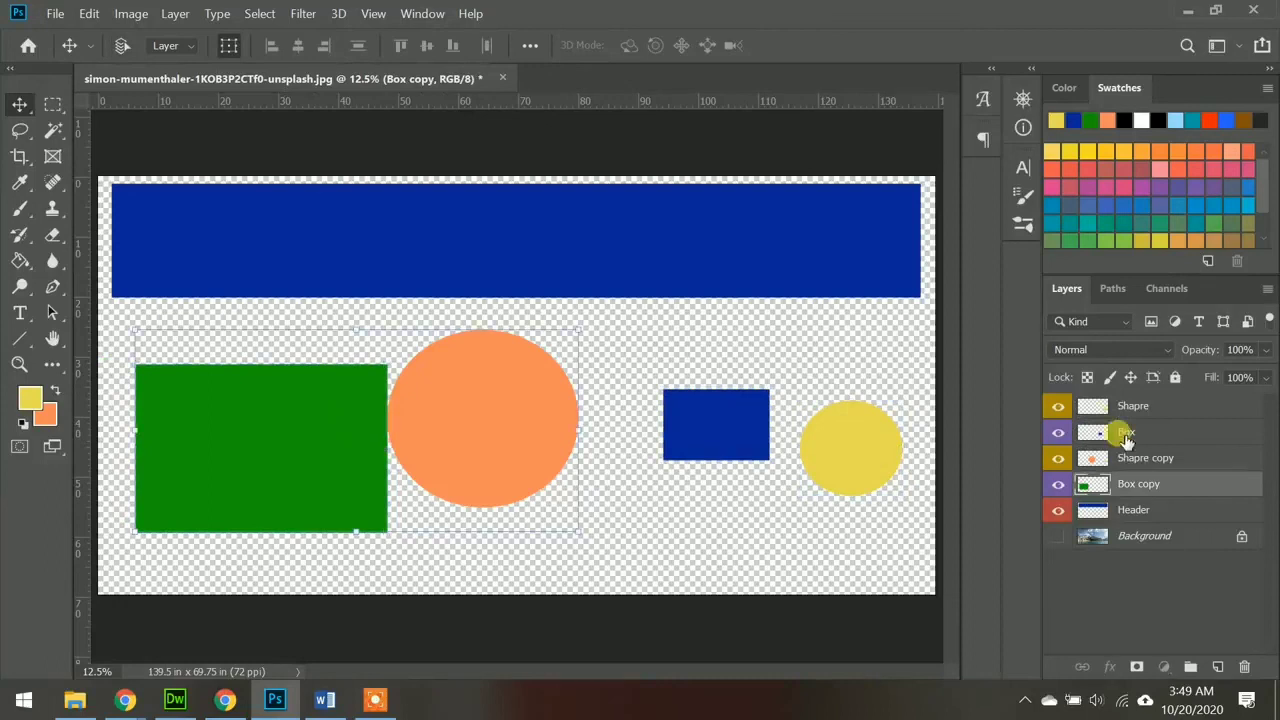
pyautogui.keyDown('ctrl'); pyautogui.click(1118, 405); pyautogui.keyUp('ctrl')
pyautogui.keyDown('ctrl'); pyautogui.click(1122, 402); pyautogui.keyUp('ctrl')
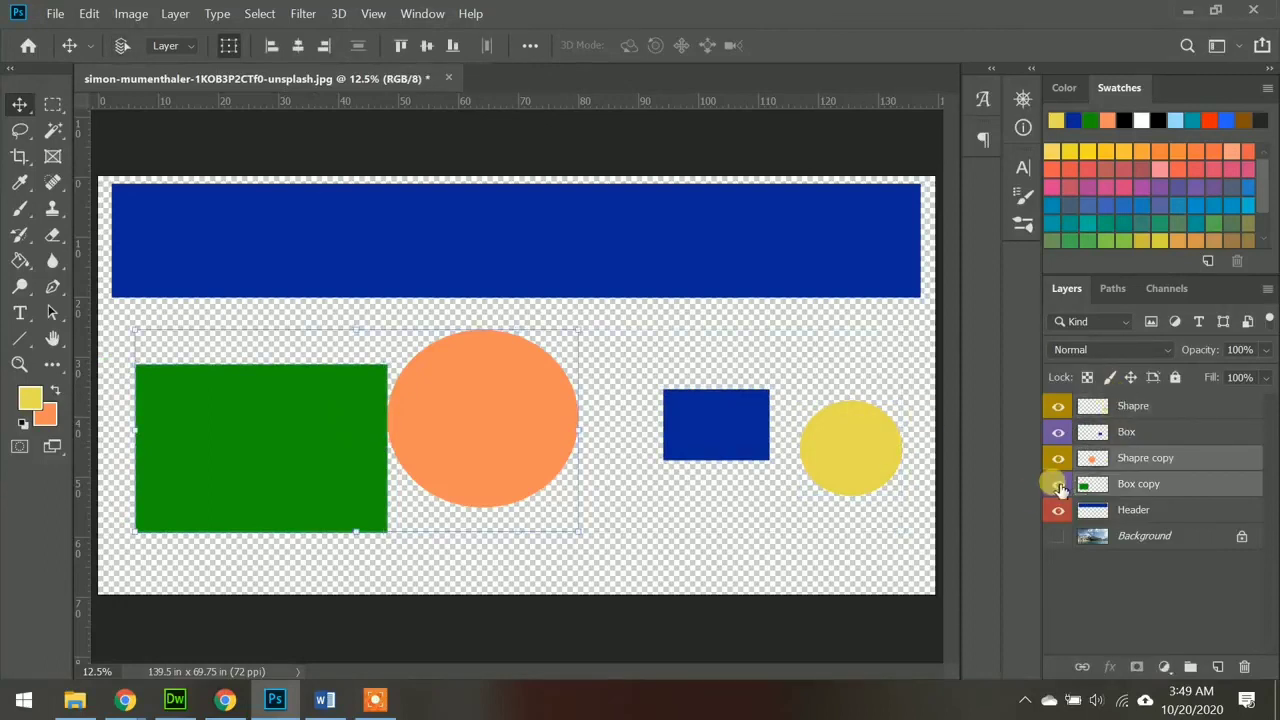
pyautogui.keyDown('ctrl'); pyautogui.click(1115, 431); pyautogui.keyUp('ctrl')
pyautogui.keyDown('ctrl'); pyautogui.click(1125, 405); pyautogui.keyUp('ctrl')
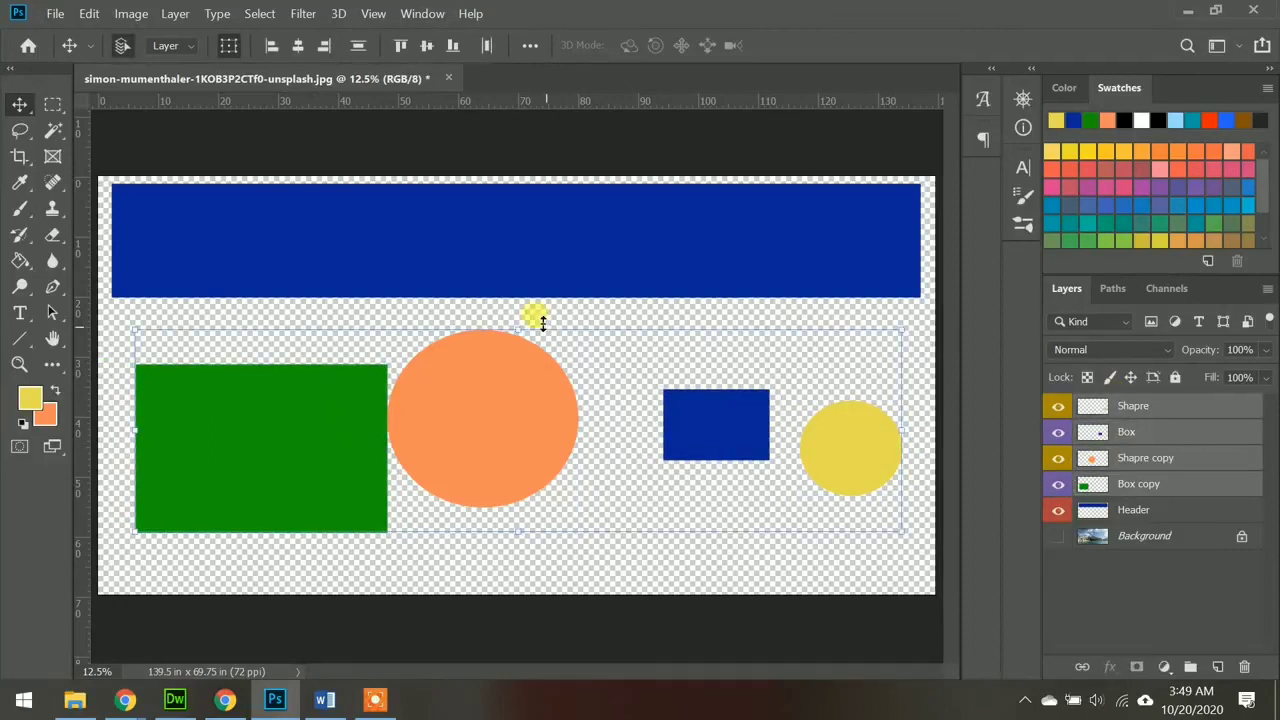
pyautogui.click(426, 47)
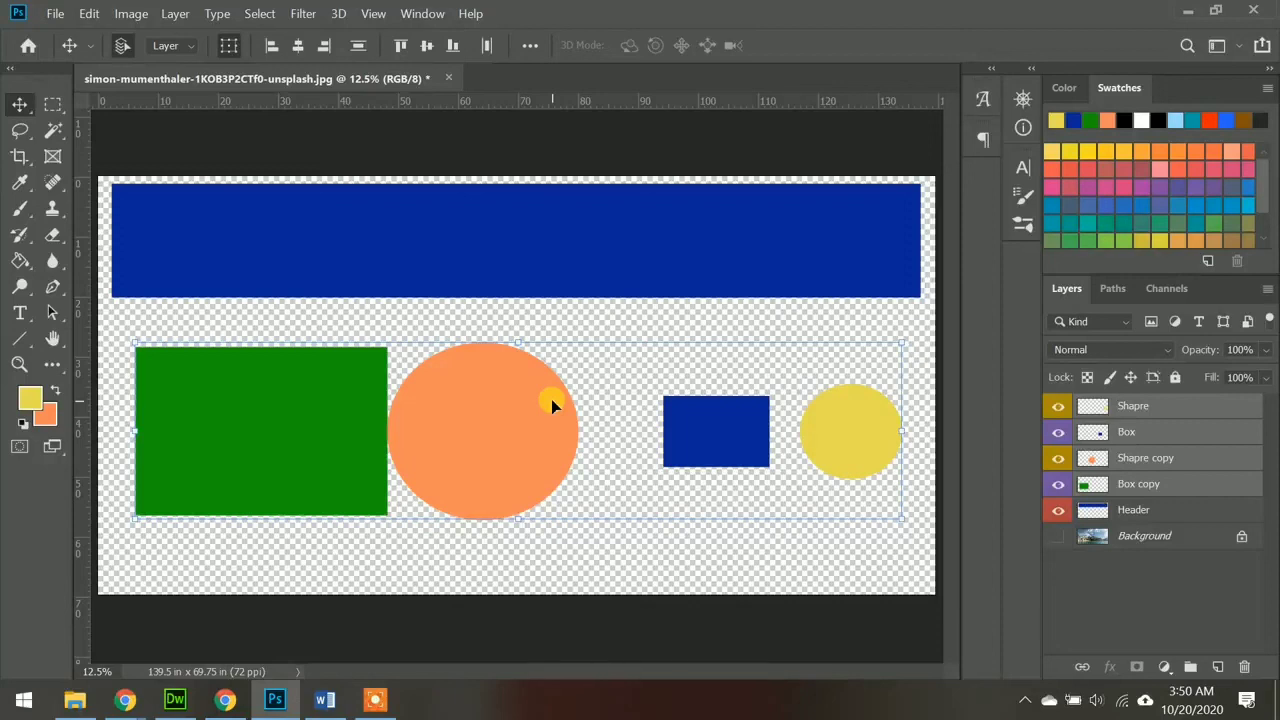
pyautogui.moveTo(375, 700)
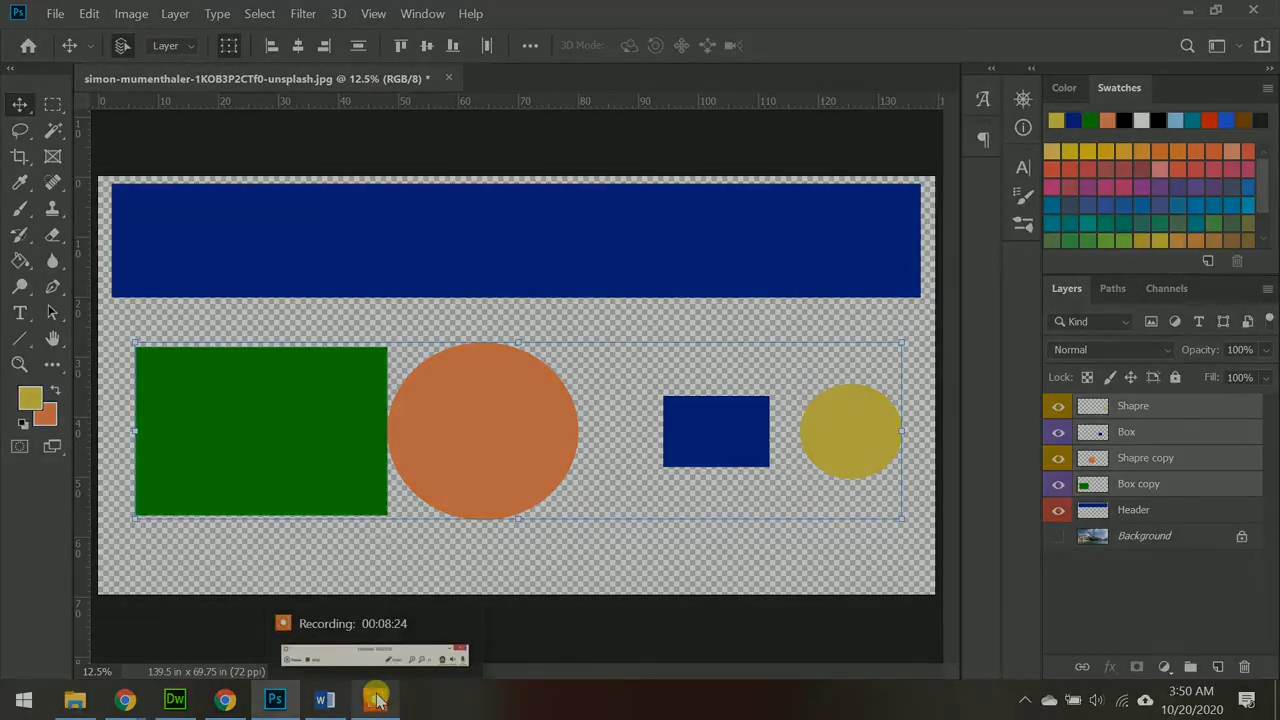